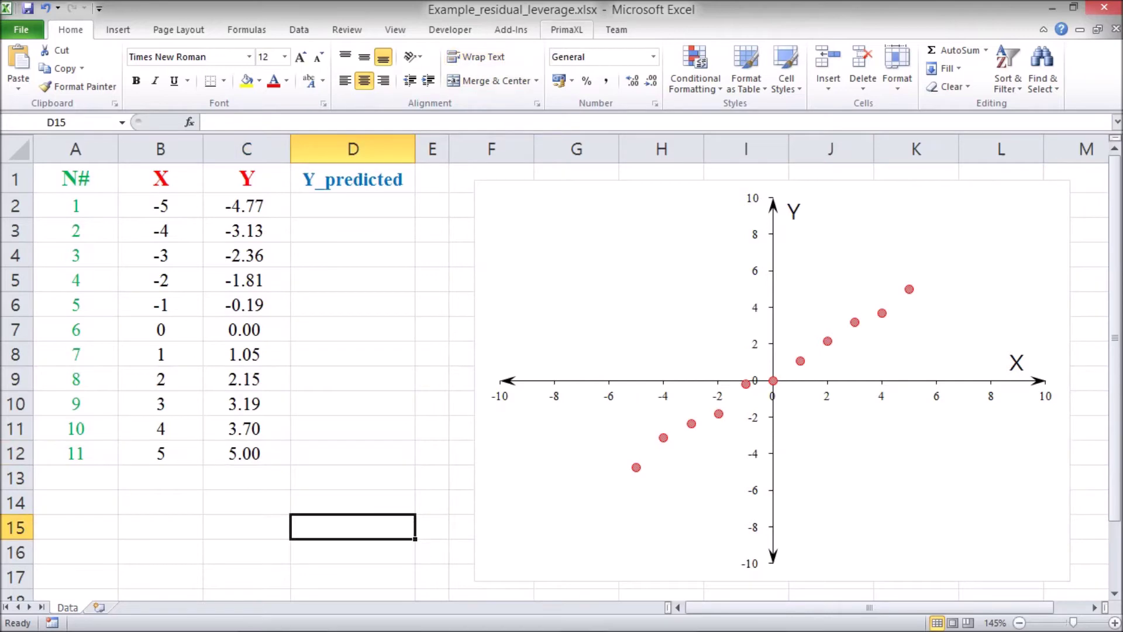
Step: Start a linear regression forecast with Data!B2:B12 as Training X and C2:C12 as Training Y
click(250, 68)
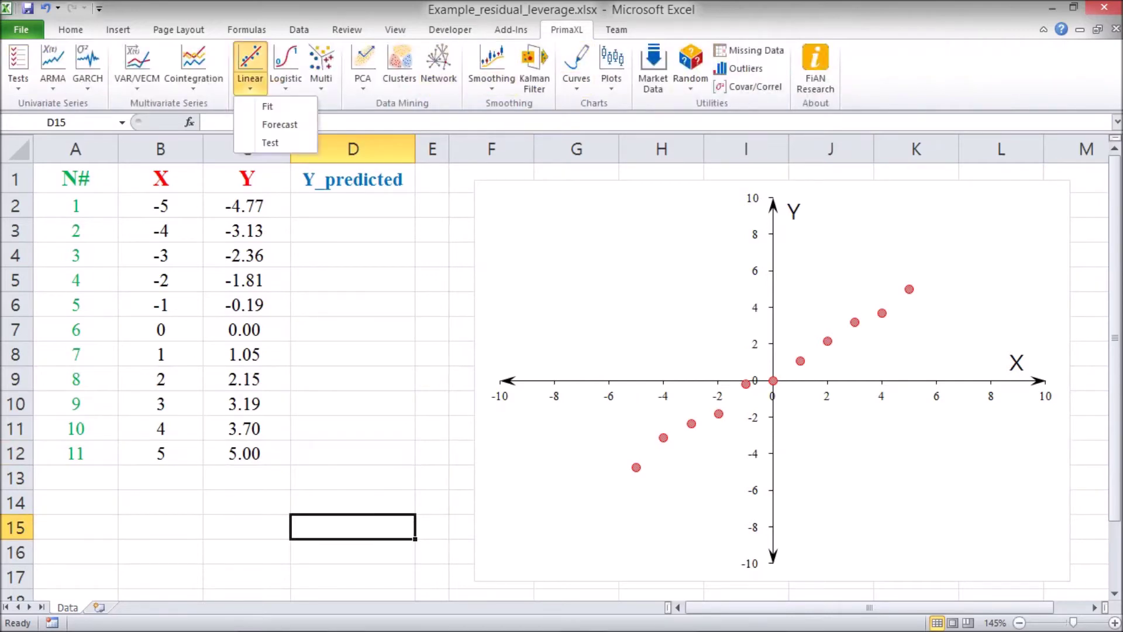
click(280, 124)
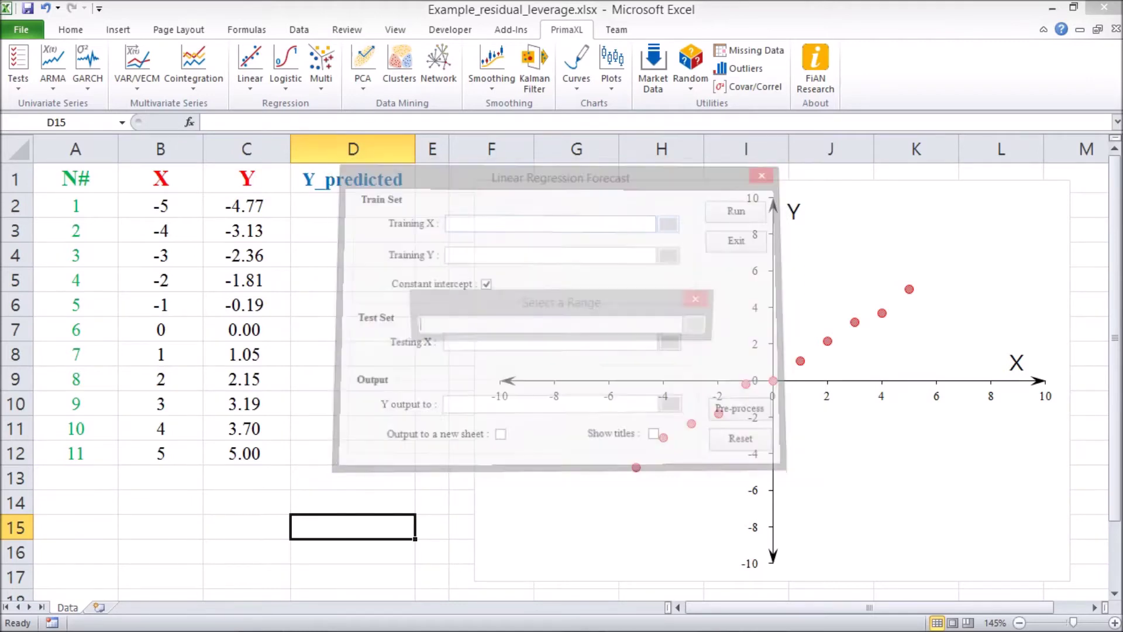
drag(161, 205, 161, 454)
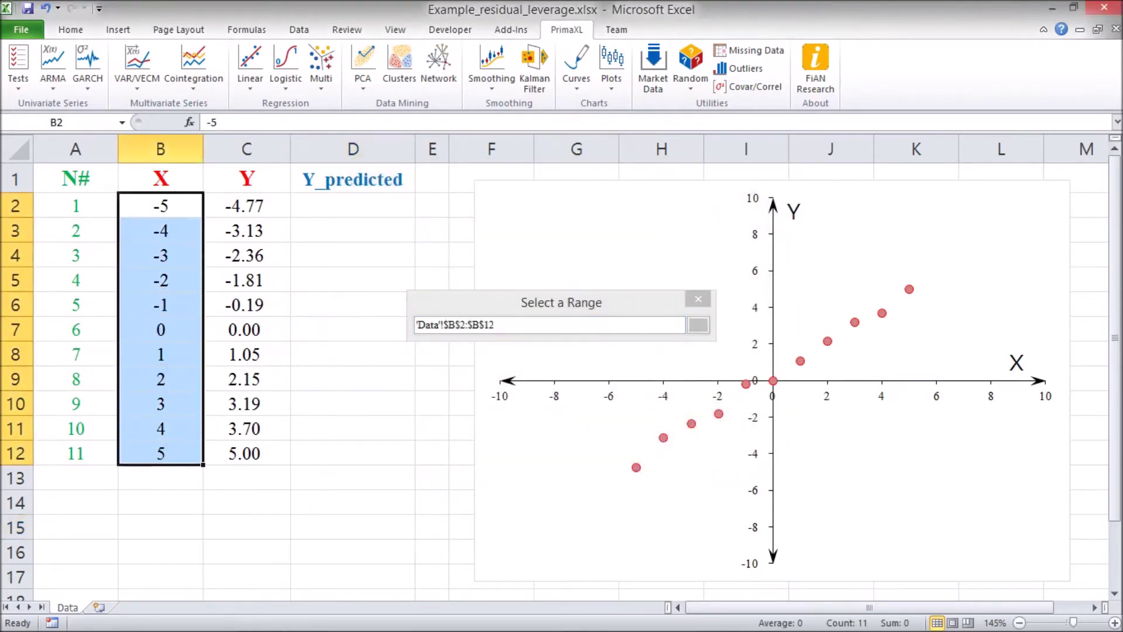
key(Return)
click(672, 296)
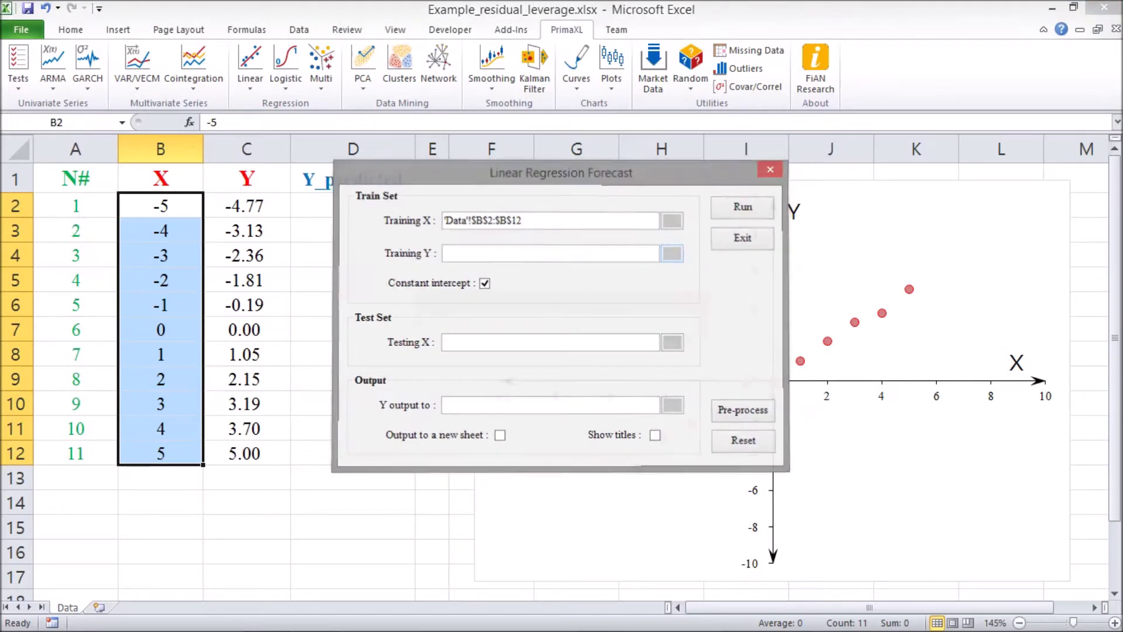
drag(246, 205, 247, 453)
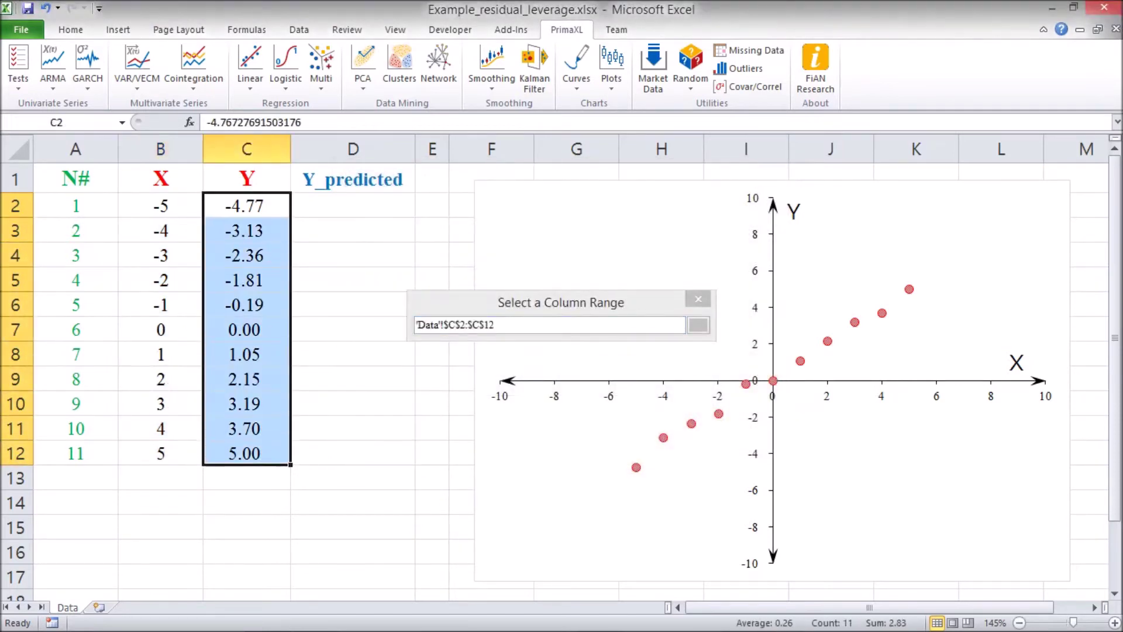
key(Return)
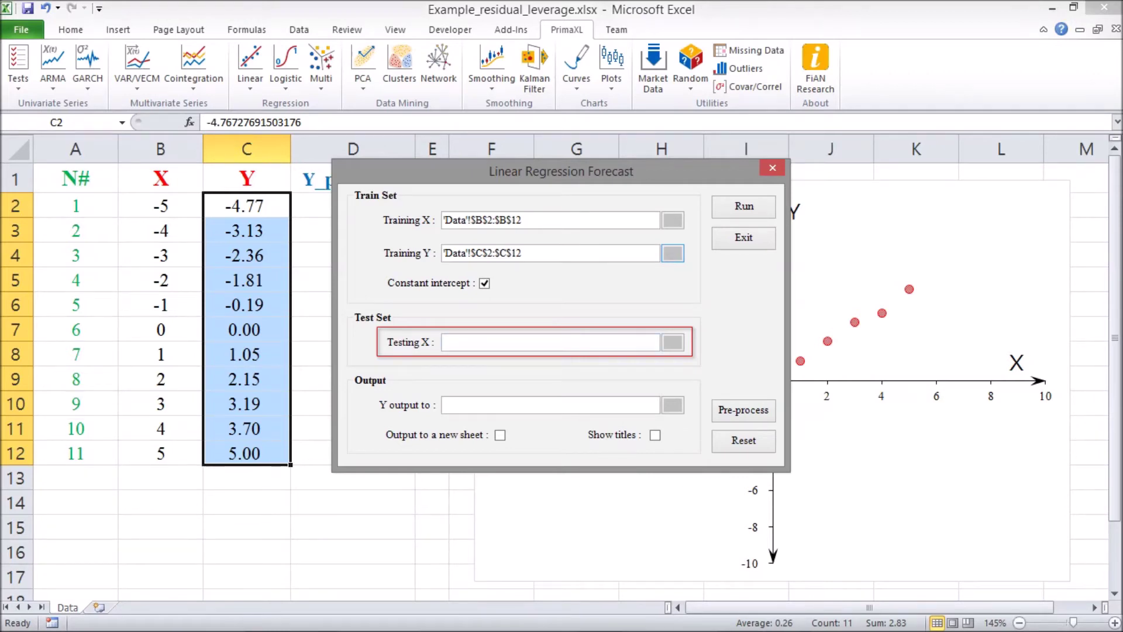
Step: Set the forecast's Testing X to B2:B12 and its Y output to cell D2, and run it
click(673, 342)
drag(161, 205, 160, 454)
key(Return)
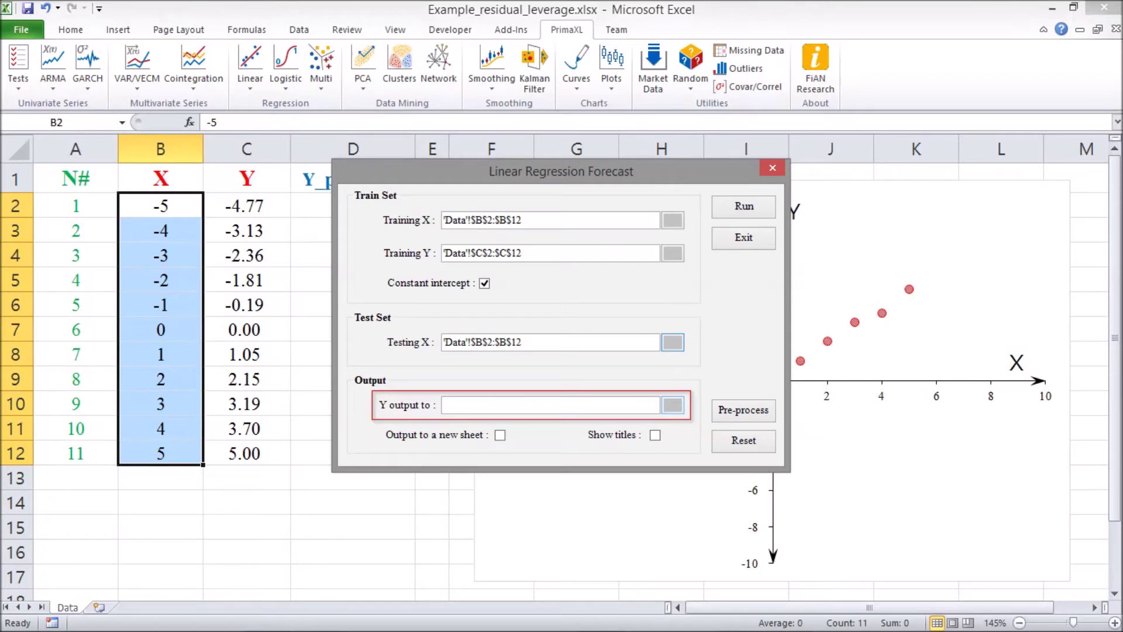
click(673, 405)
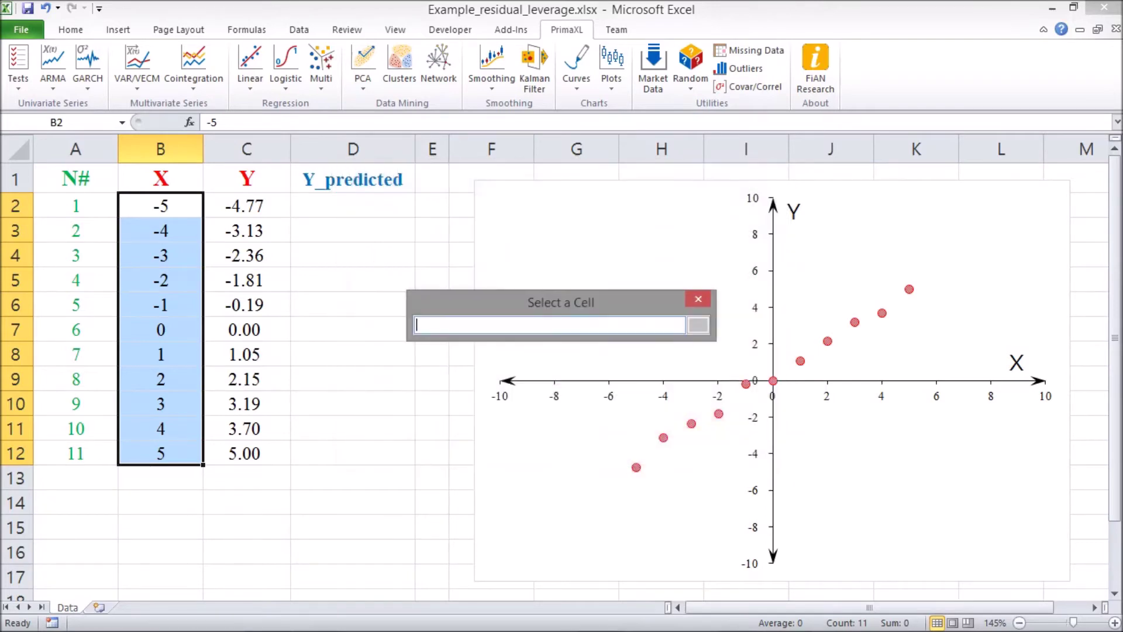
click(353, 205)
key(Return)
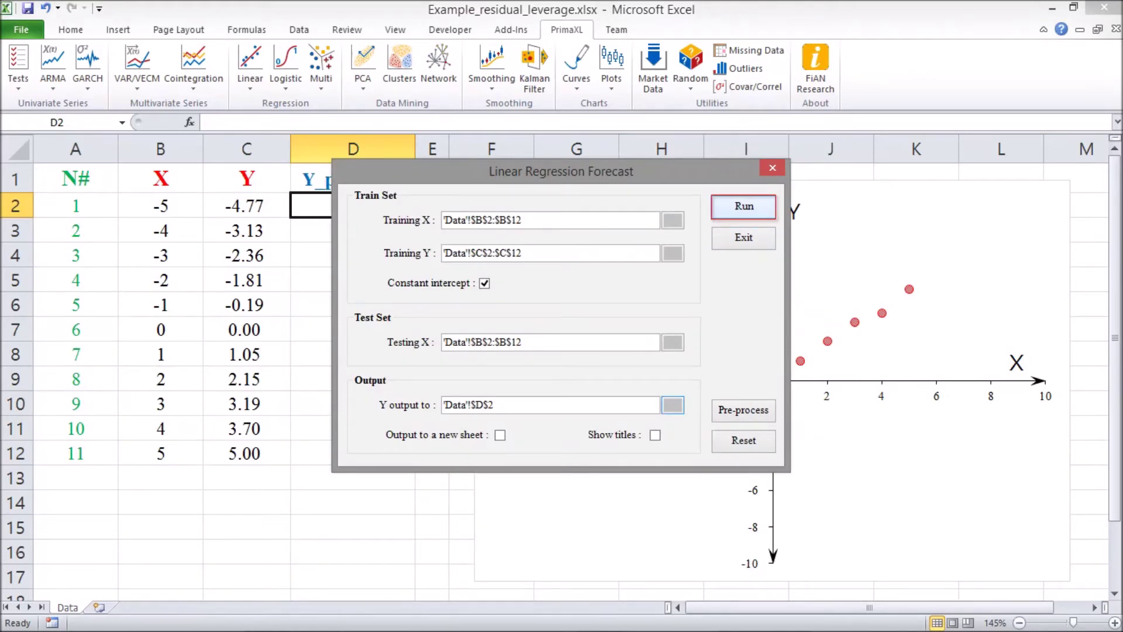
key(Return)
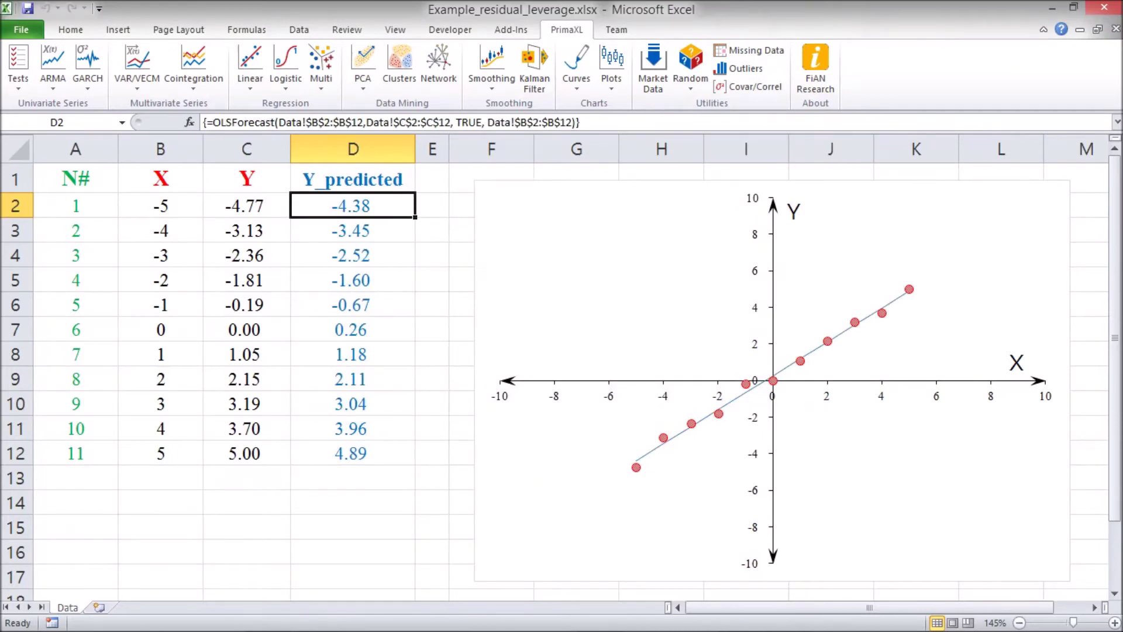
Step: Inspect the forecast formula in several cells of the Y_predicted column
click(352, 231)
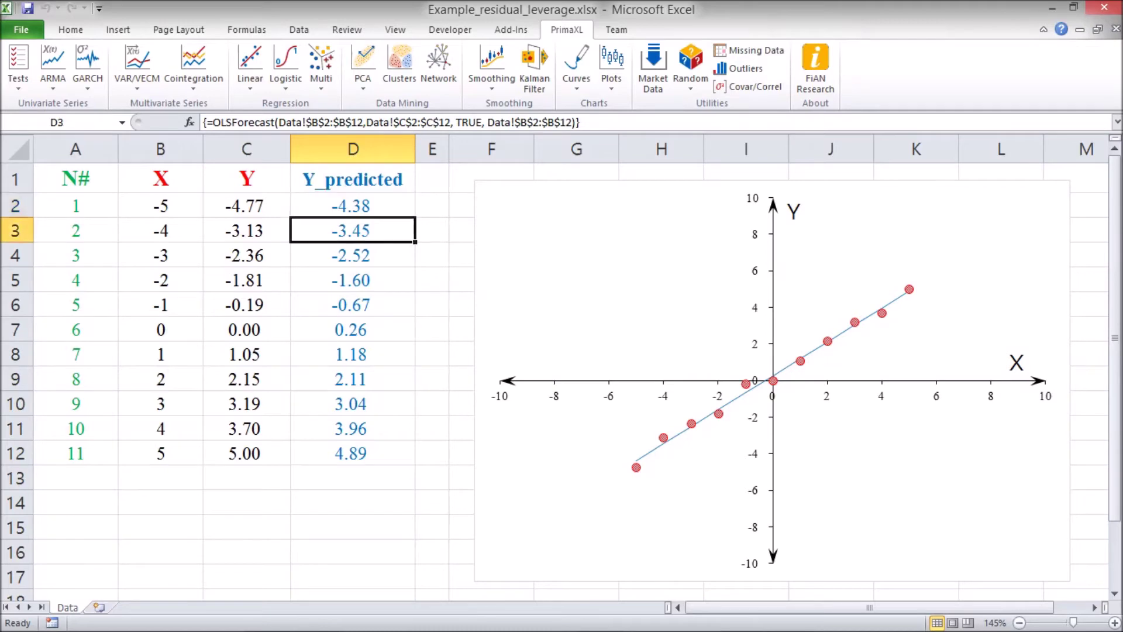
click(351, 281)
click(351, 355)
click(351, 429)
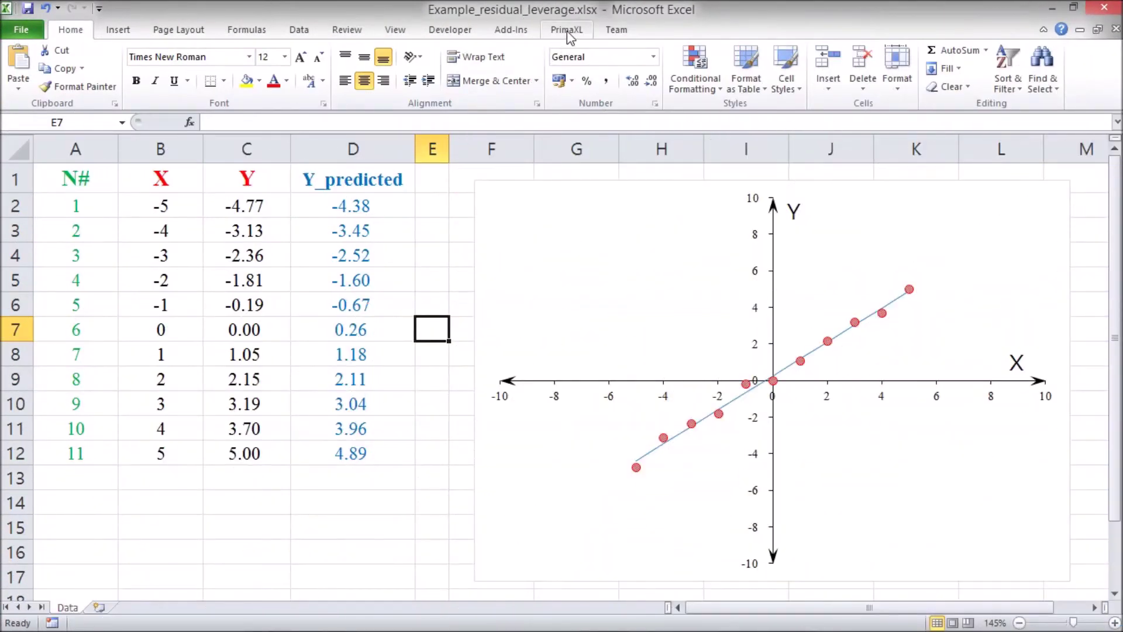
Step: Start a linear regression fit with Data!B2:B12 as Training X and C2:C12 as Training Y
click(567, 32)
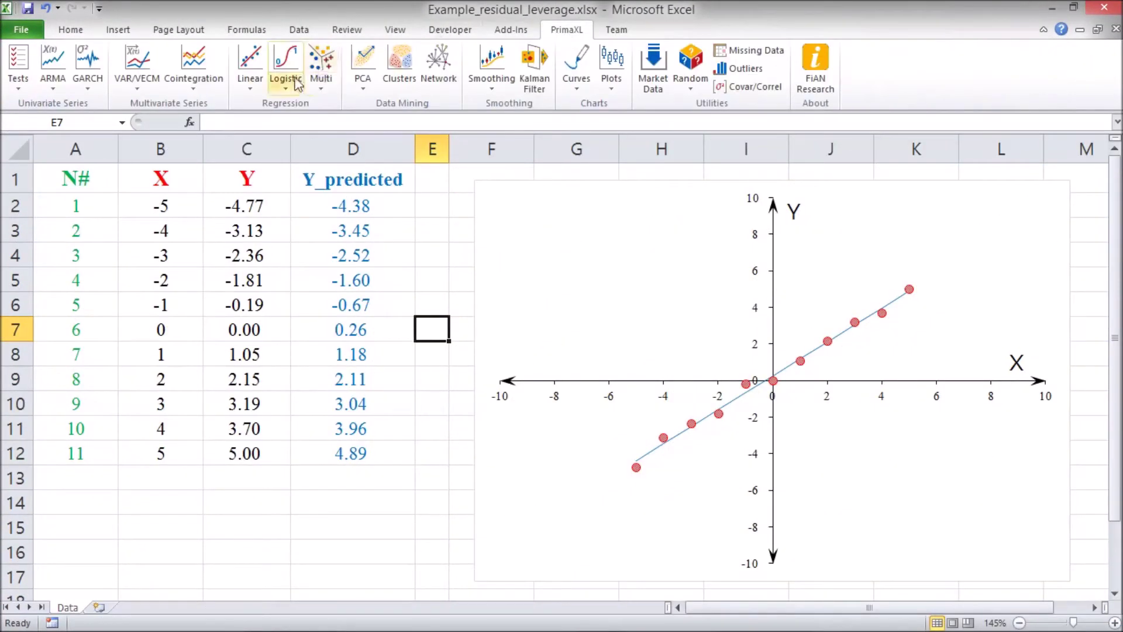
click(255, 87)
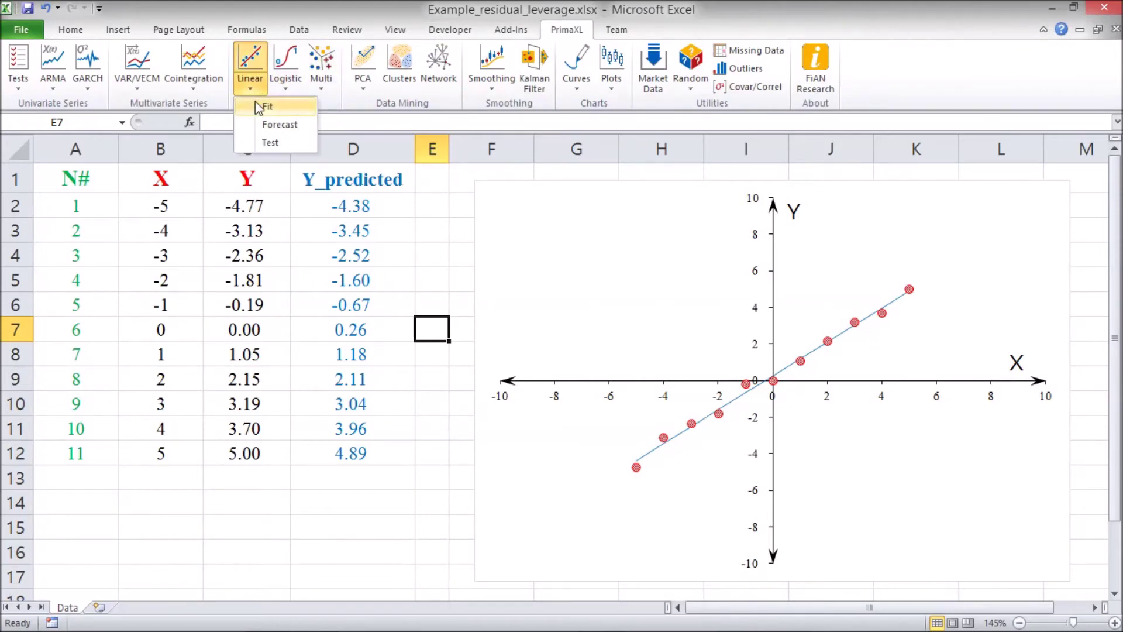
click(257, 106)
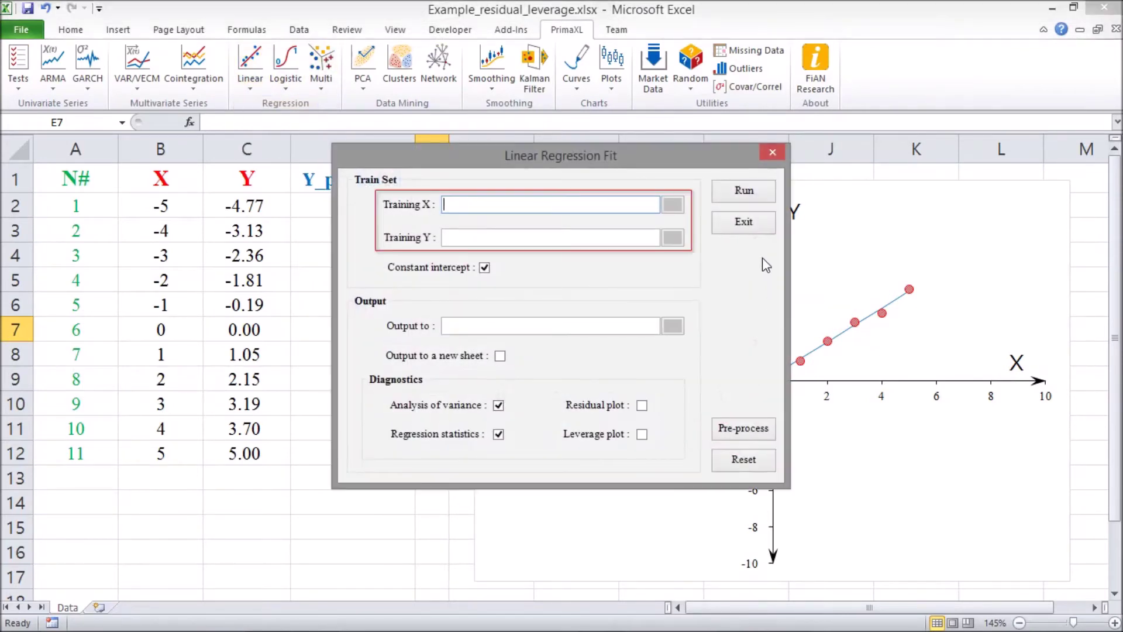
click(673, 204)
drag(160, 206, 154, 453)
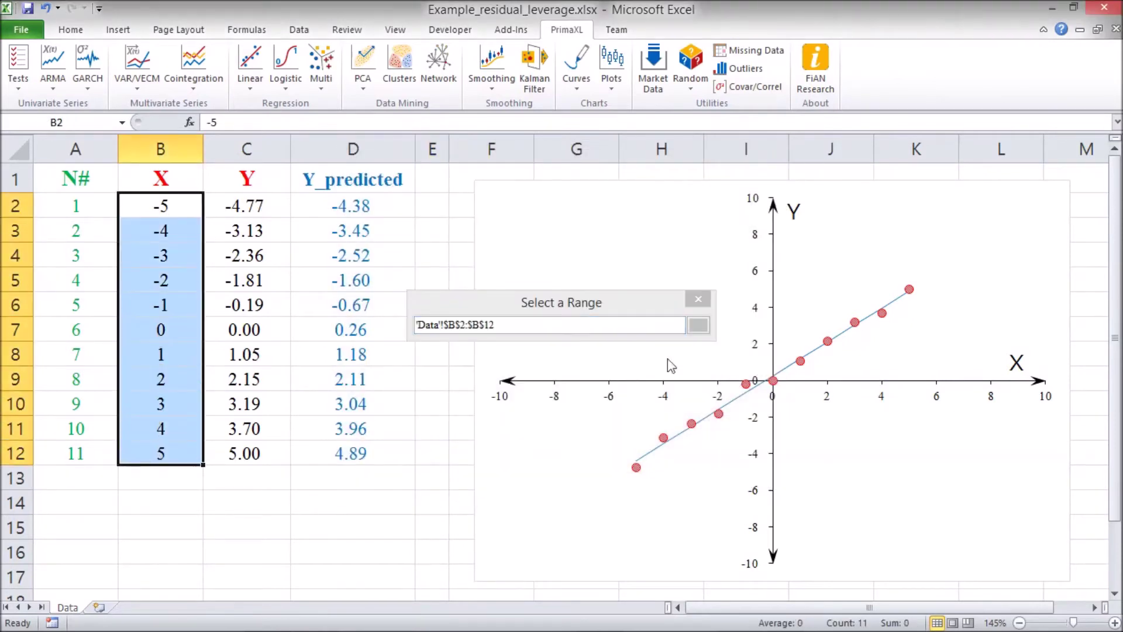
click(697, 325)
click(673, 236)
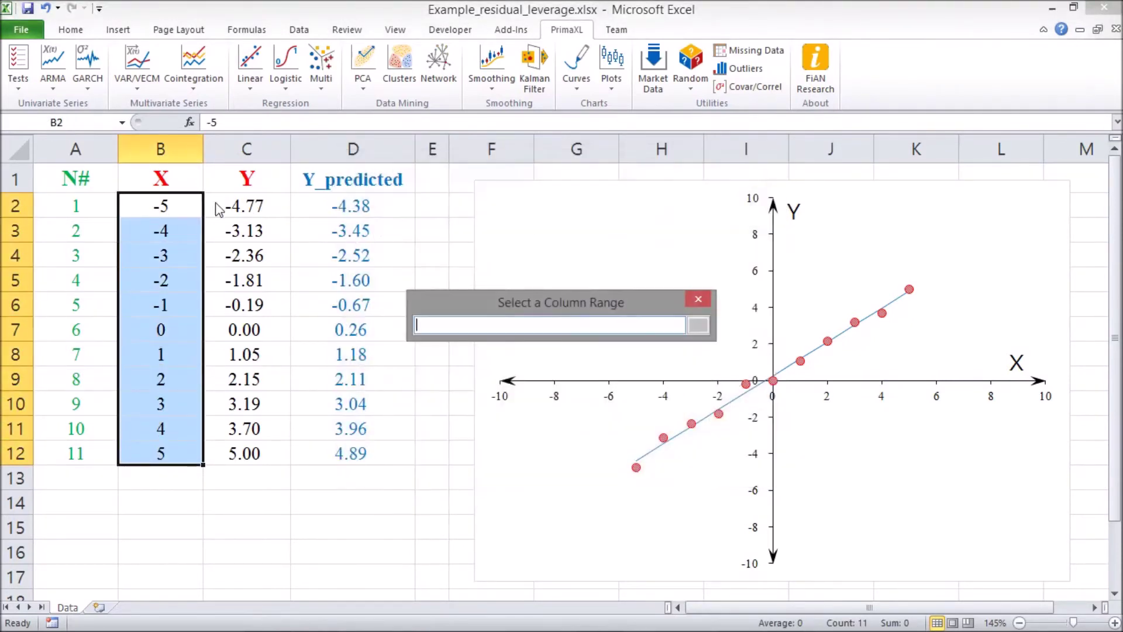
drag(245, 206, 246, 454)
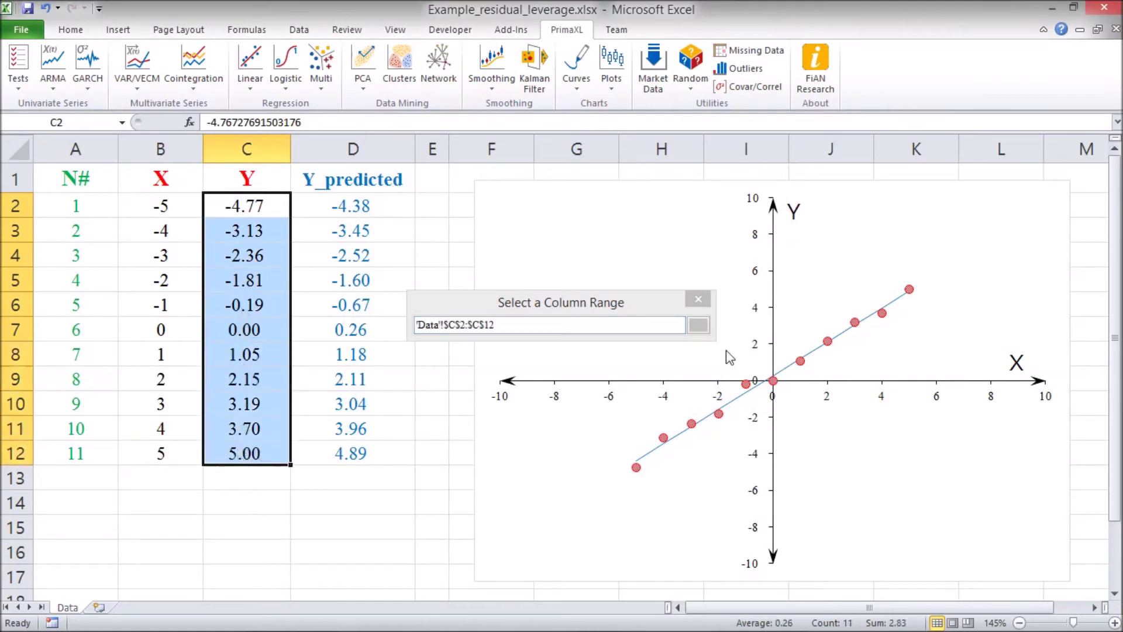
click(700, 326)
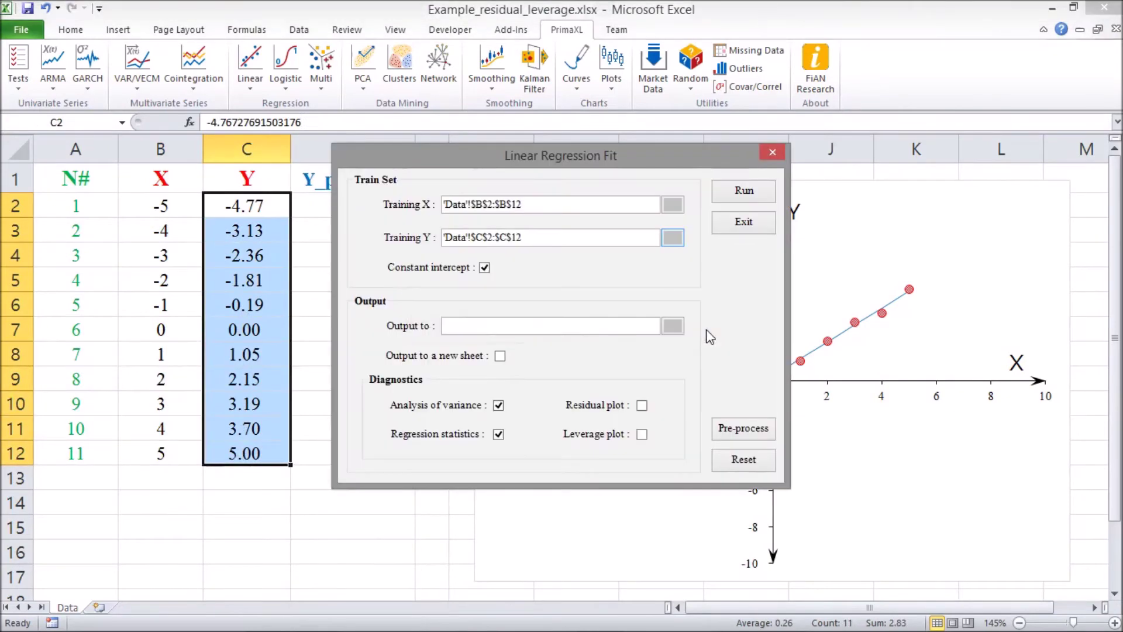
Step: Output the fit to cell F1 with only the residual plot and leverage plot diagnostics enabled, and run it
click(673, 326)
click(469, 183)
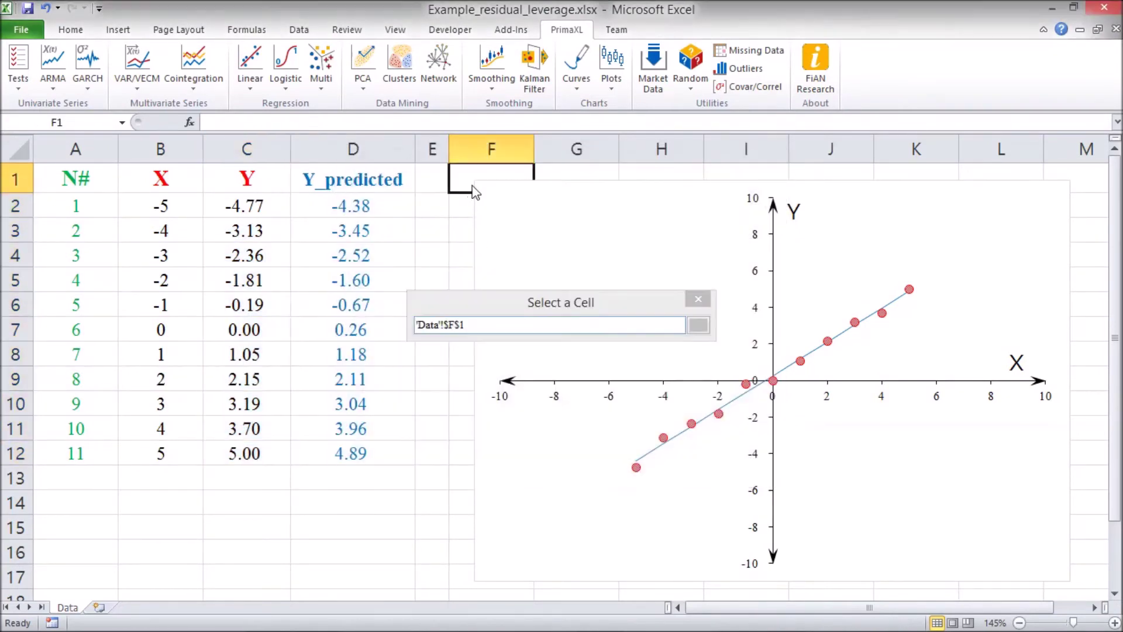
click(698, 325)
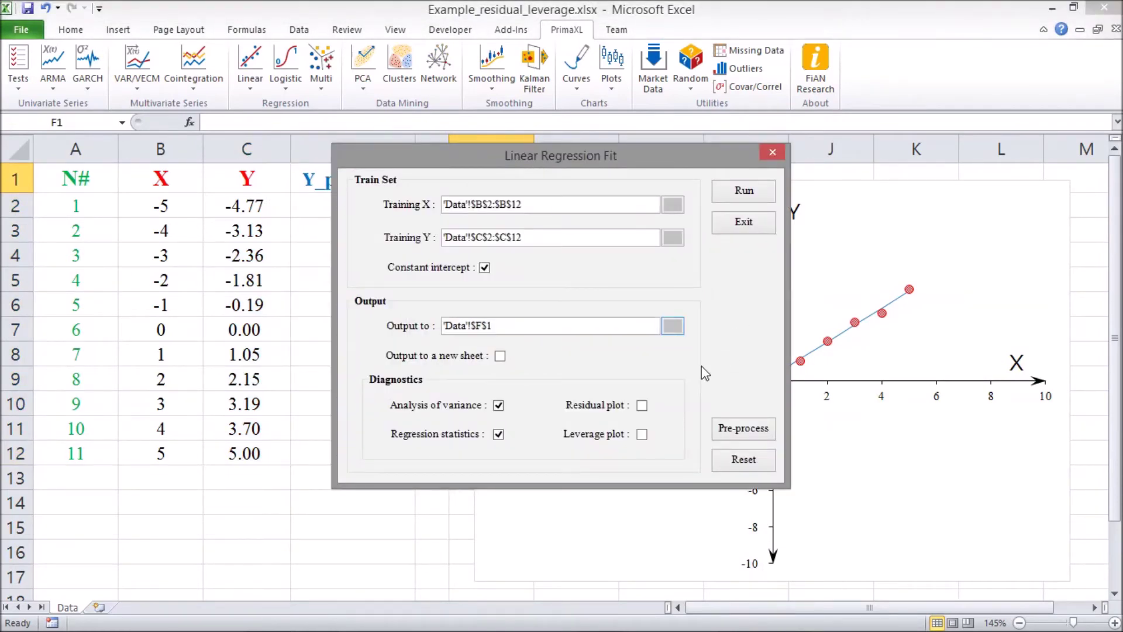
click(498, 406)
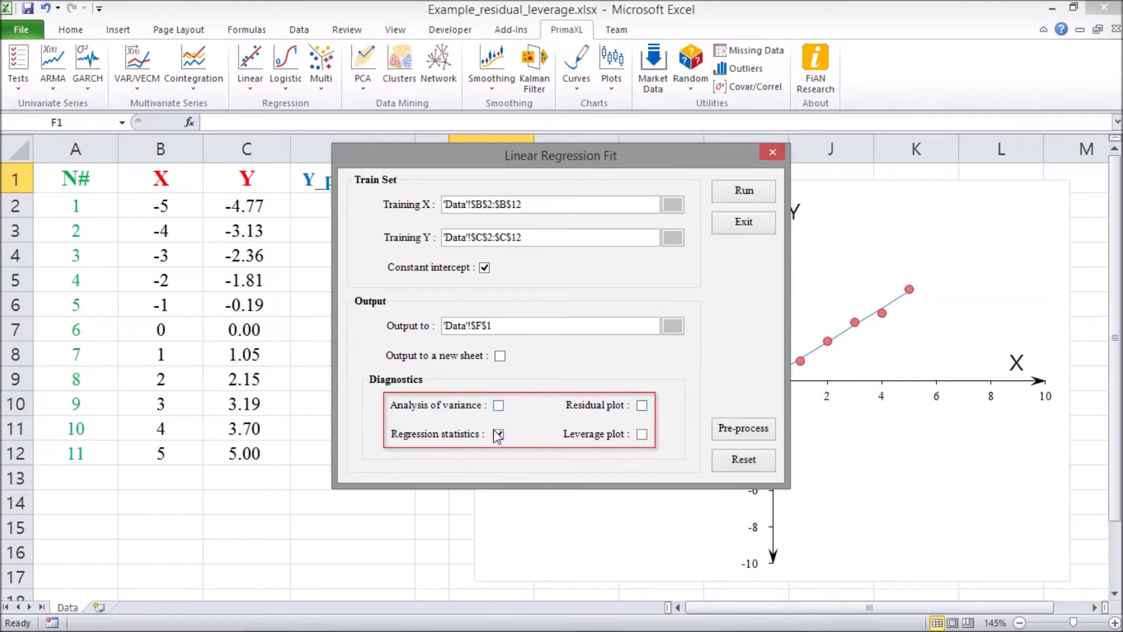
click(642, 406)
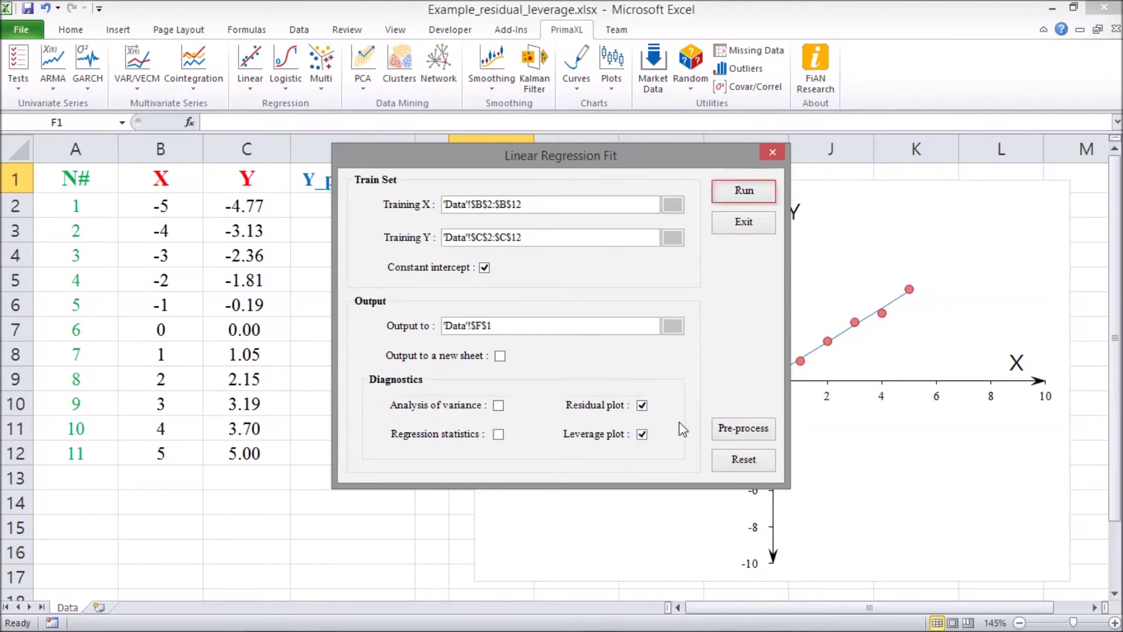
click(743, 199)
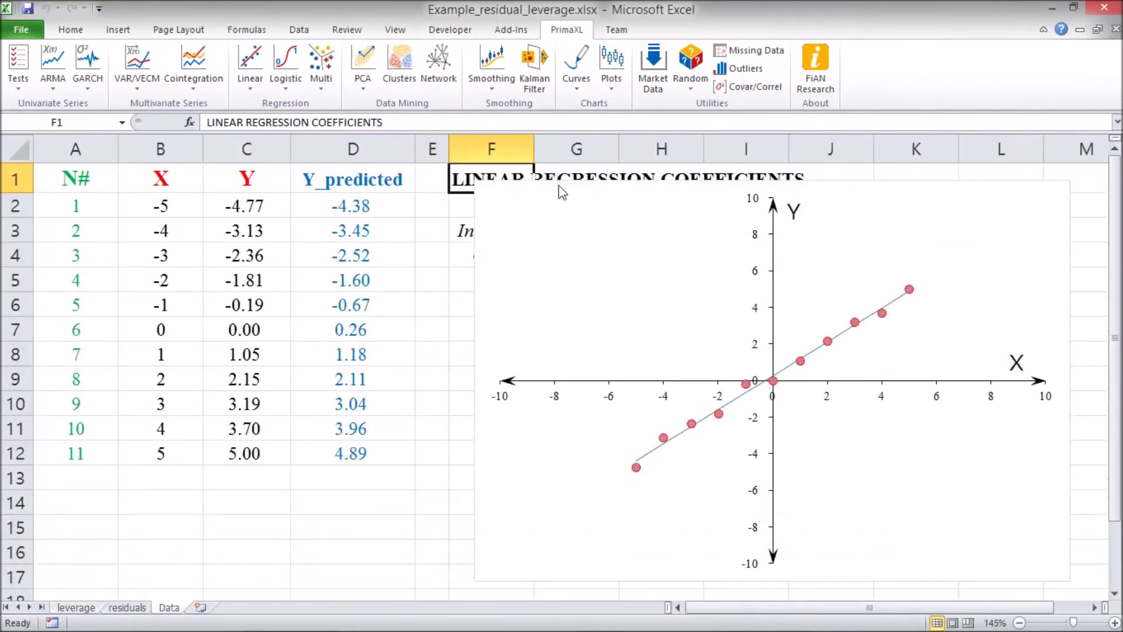
Step: Move the scatter chart slightly down and left, clear of the linear regression coefficients heading in row 1
mouse_move(557, 183)
mouse_down()
mouse_move(594, 195)
mouse_move(708, 304)
mouse_move(537, 186)
mouse_move(549, 182)
mouse_up()
click(280, 520)
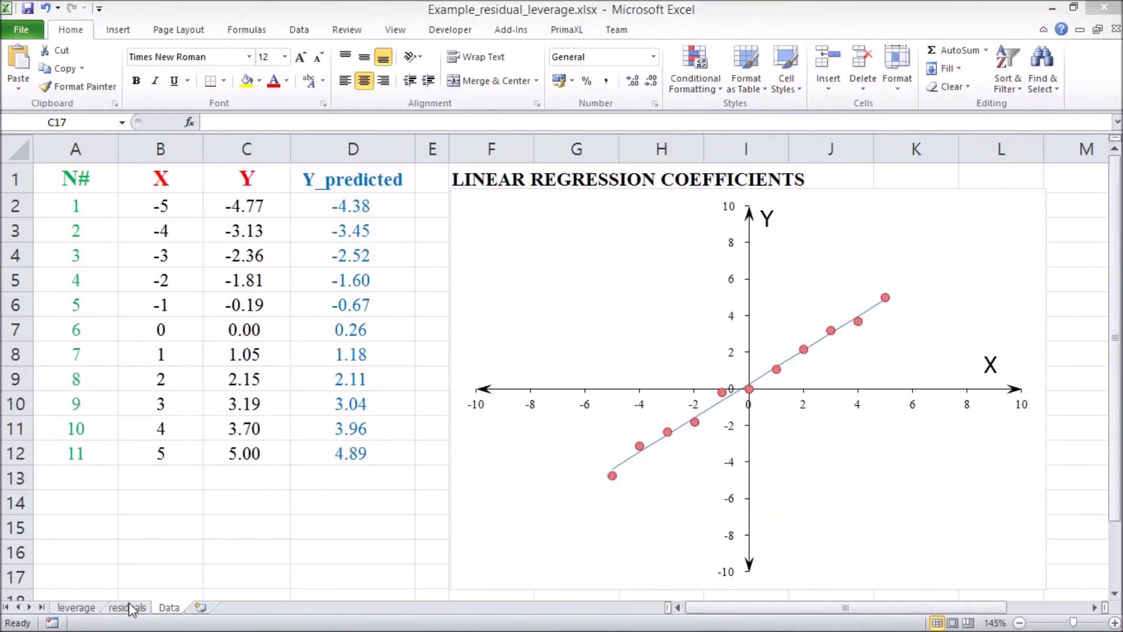
Step: Review the Residual and Std. Residual columns and their chart on the residuals sheet
click(129, 607)
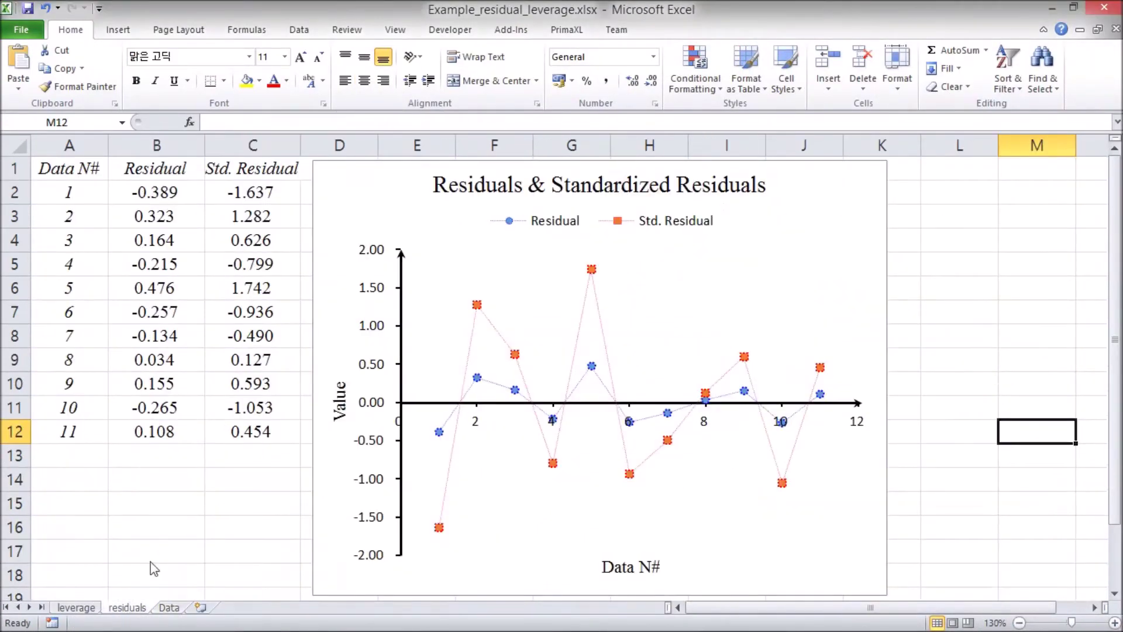
click(149, 171)
click(250, 168)
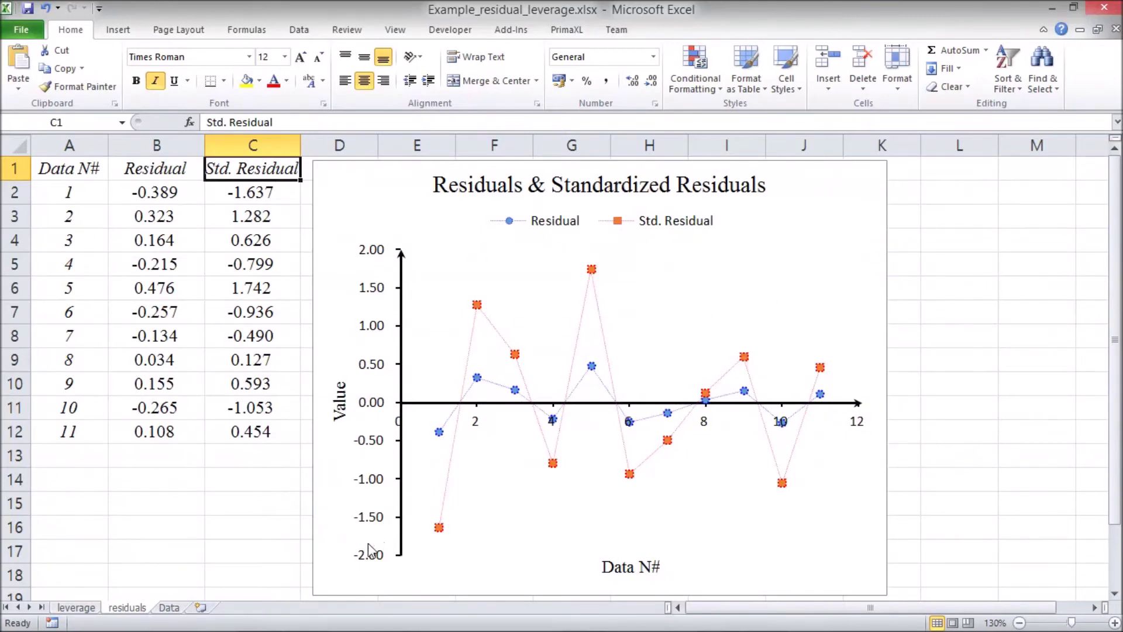
Step: Change the Y value of data point 10 on the Data sheet to 5 and check the effect on the residuals sheet
click(169, 609)
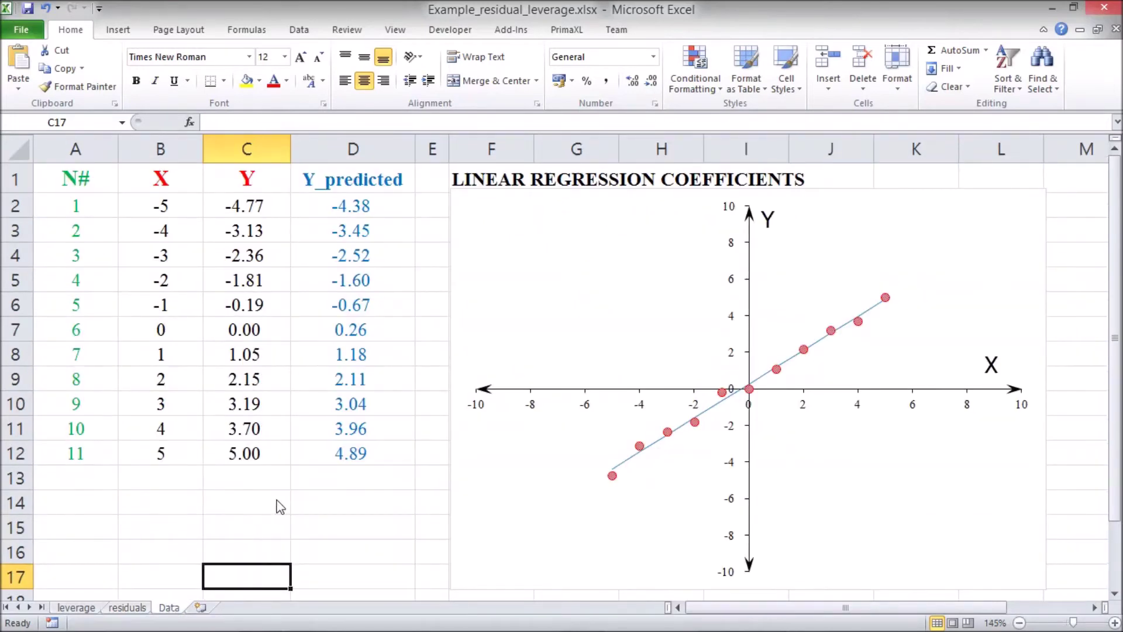
click(259, 434)
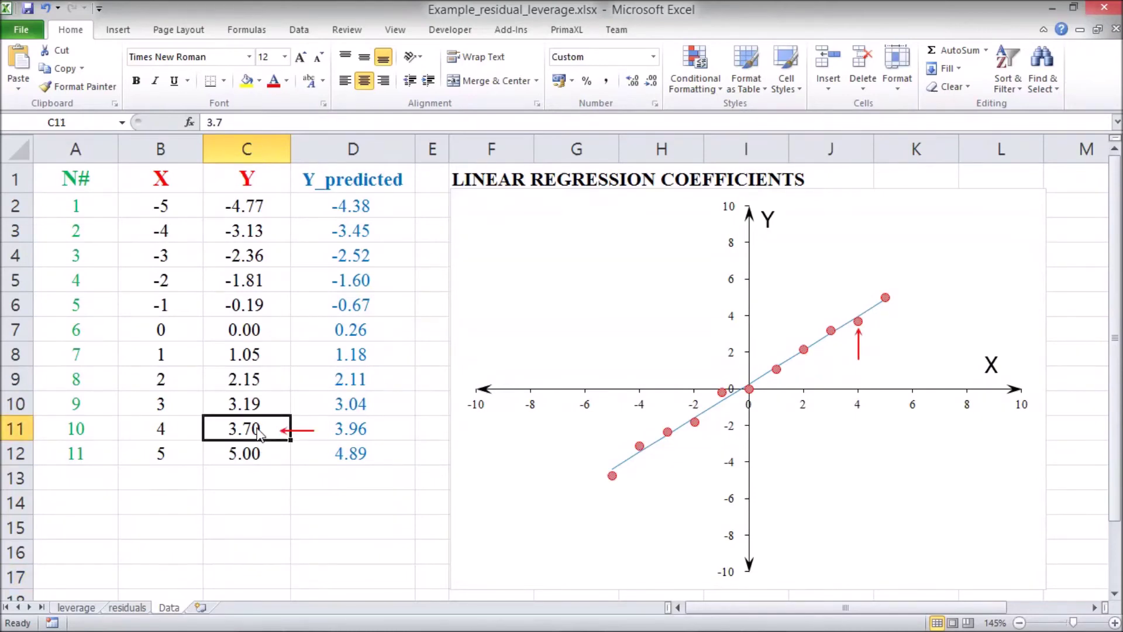
text(5)
click(259, 527)
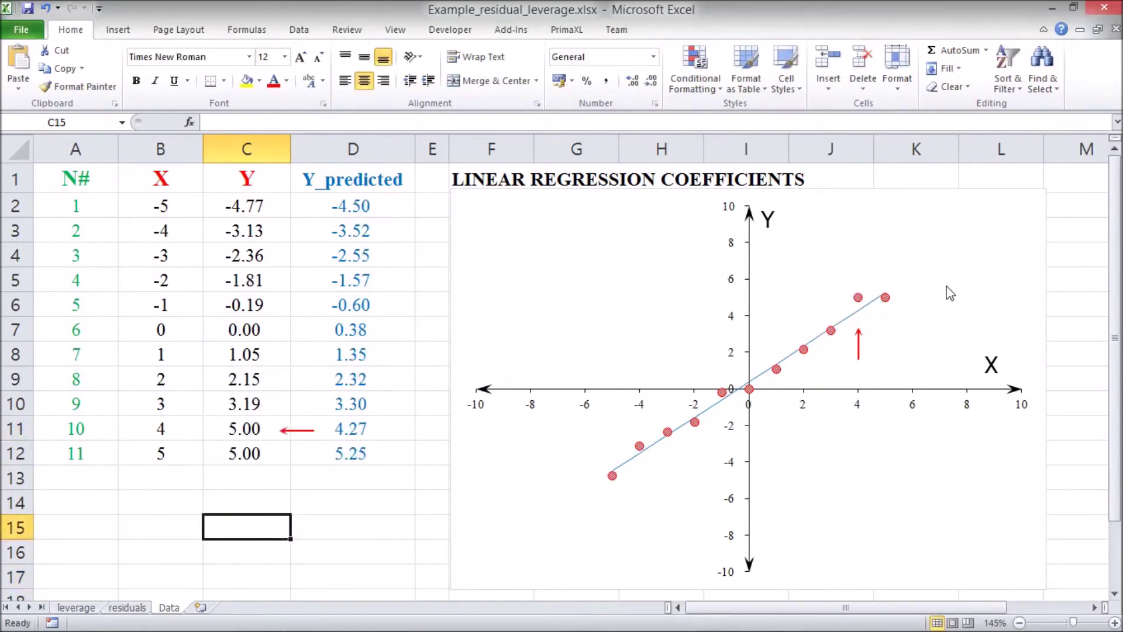
mouse_move(860, 300)
click(127, 608)
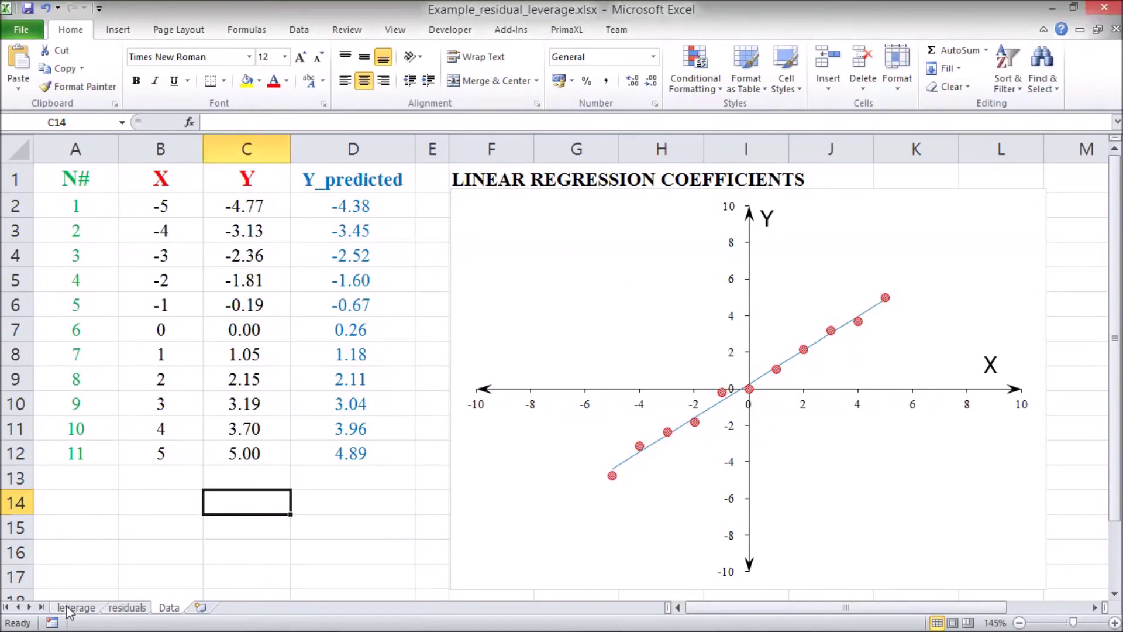
Step: Review the Leverage and Cook's D columns and their chart on the leverage sheet
click(54, 608)
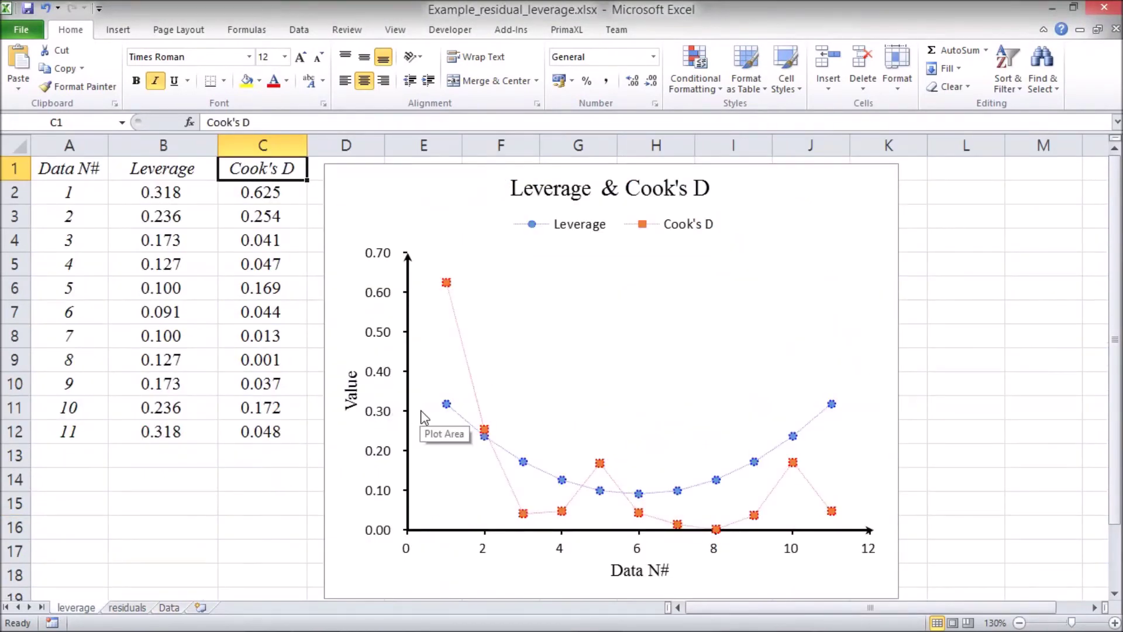
key(Left)
key(Down)
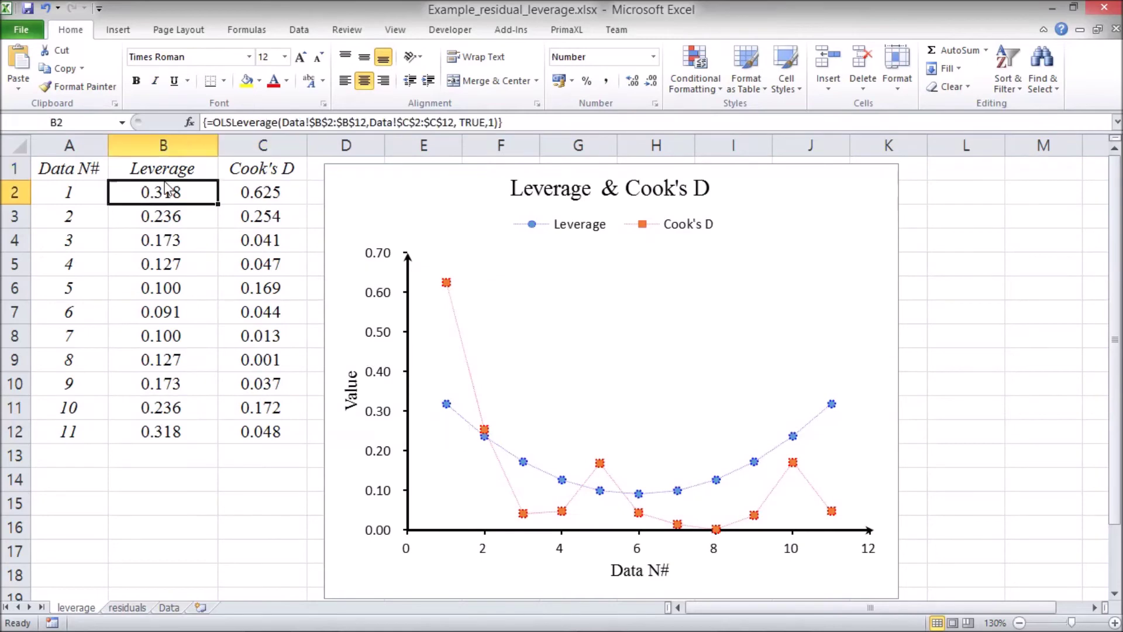
key(Up)
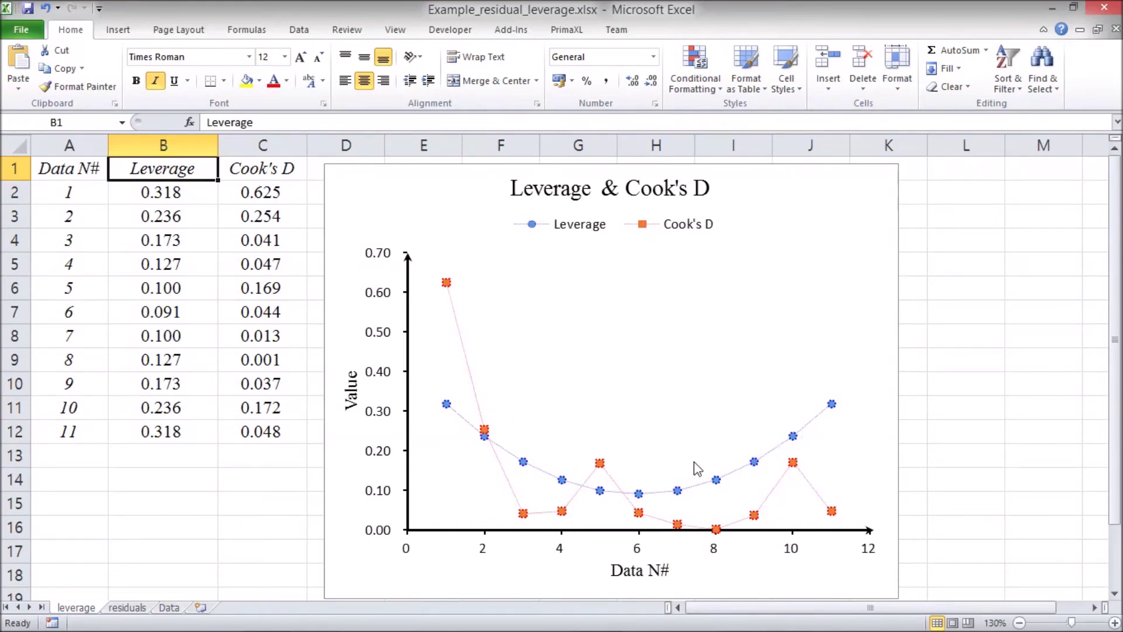
click(253, 174)
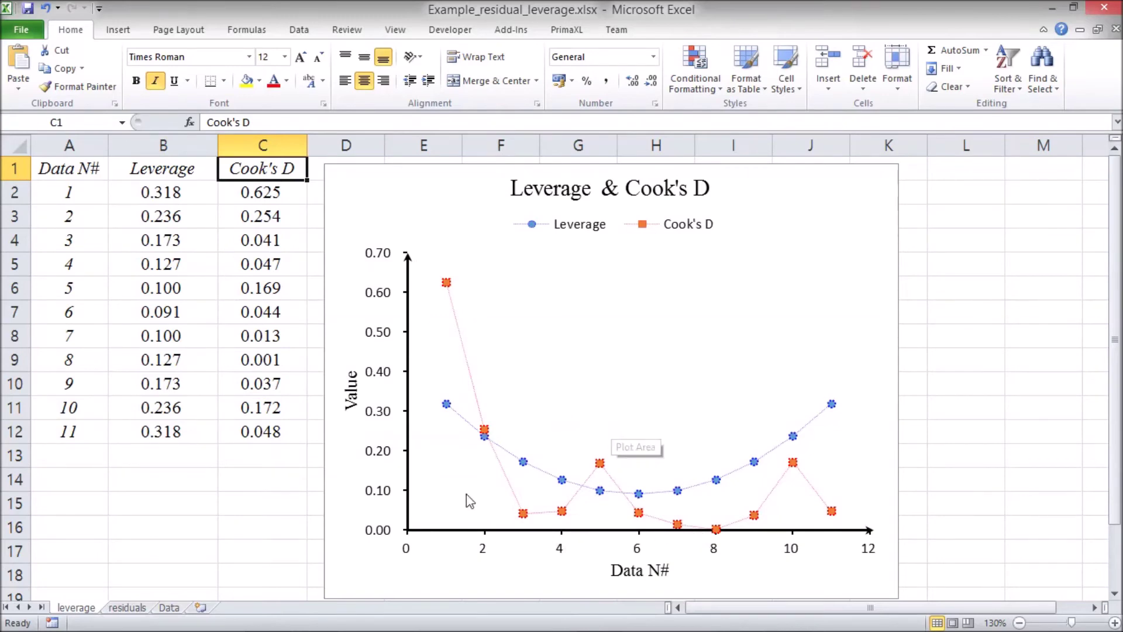
Step: Set the X value of data point 11 on the Data sheet to 10 and inspect that point in the scatter chart
click(175, 609)
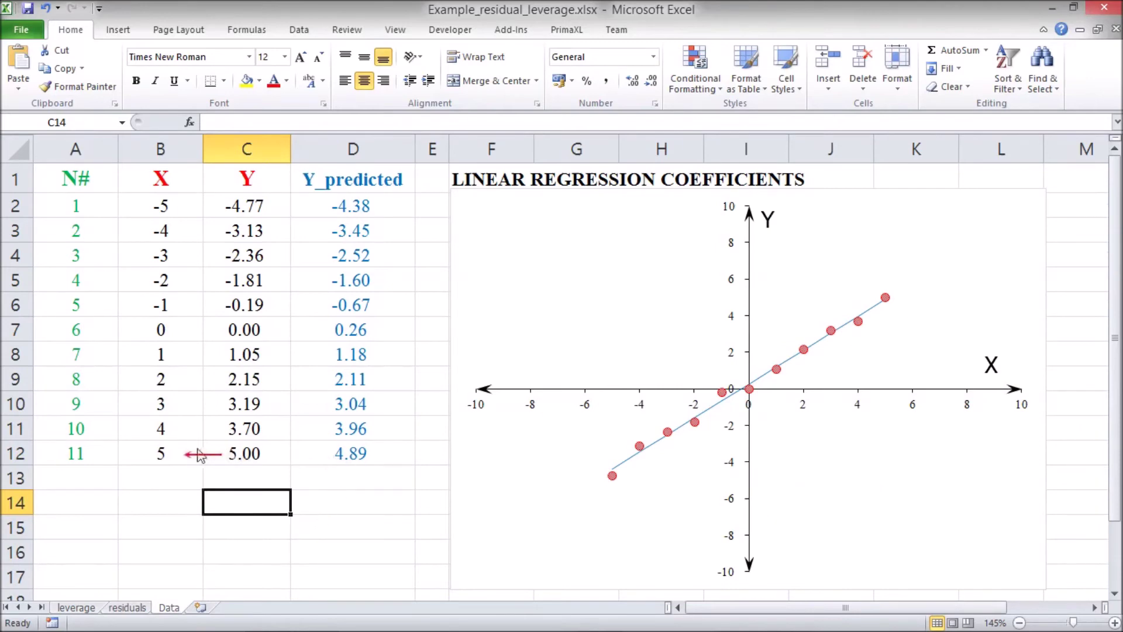
click(162, 460)
text(10)
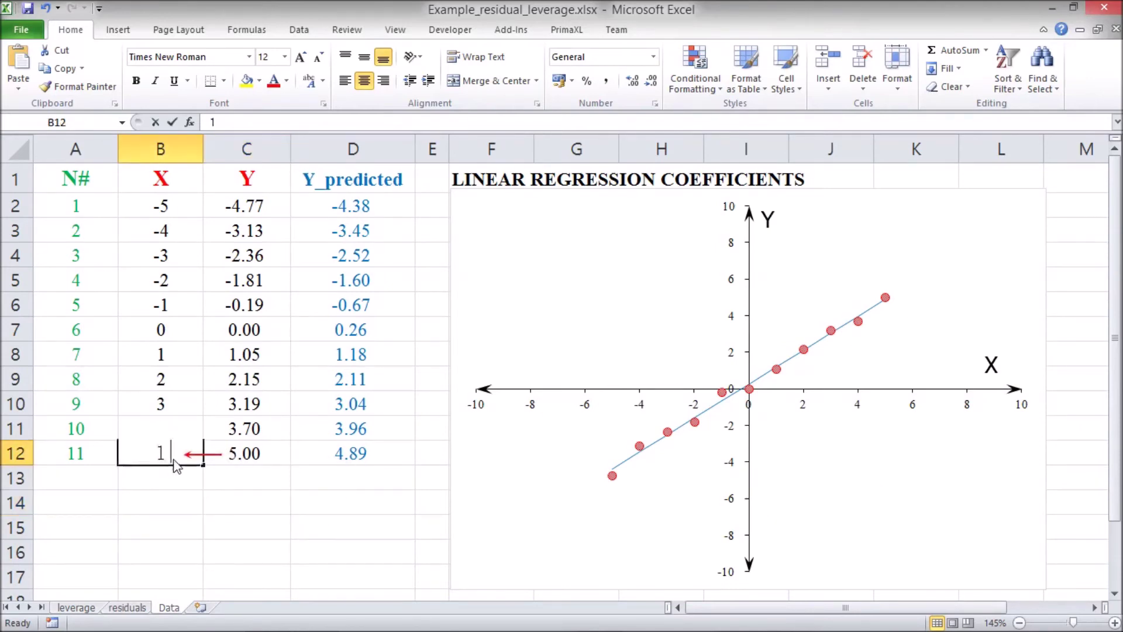
click(199, 509)
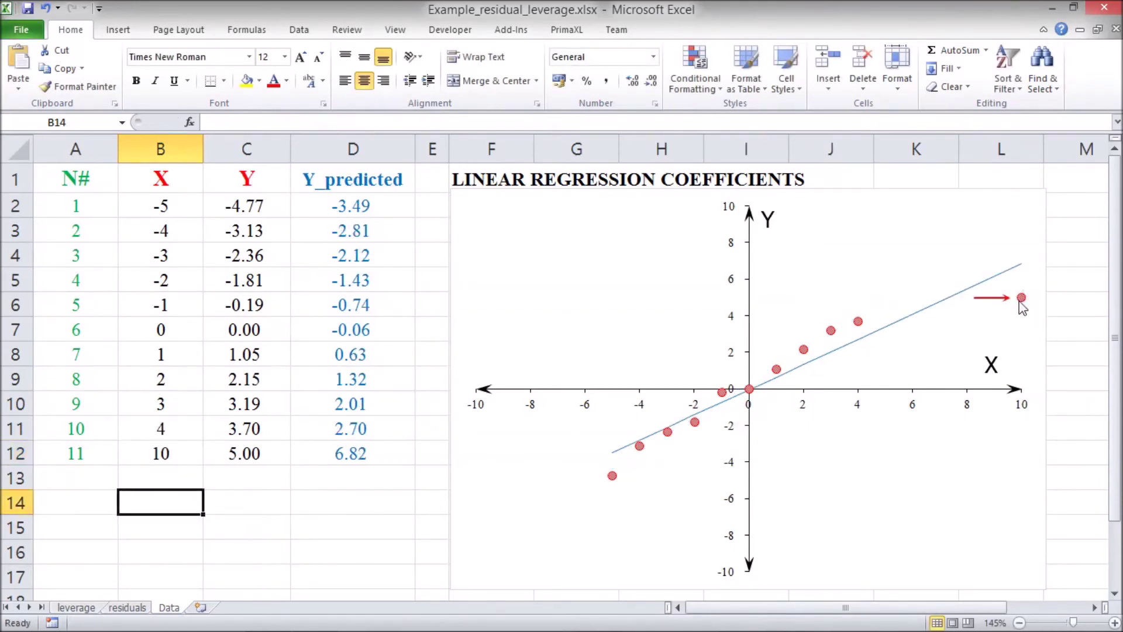
mouse_move(1022, 300)
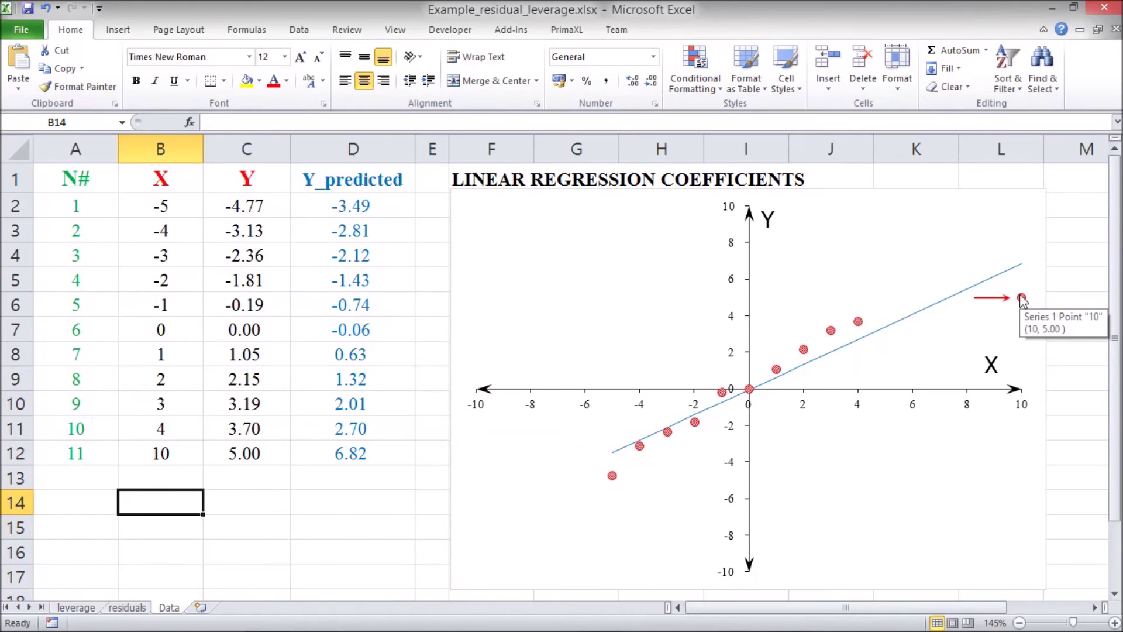
Step: Set the Y value of data point 11 to -2 and check the effect on the regression line and the leverage sheet
click(240, 458)
text(-2)
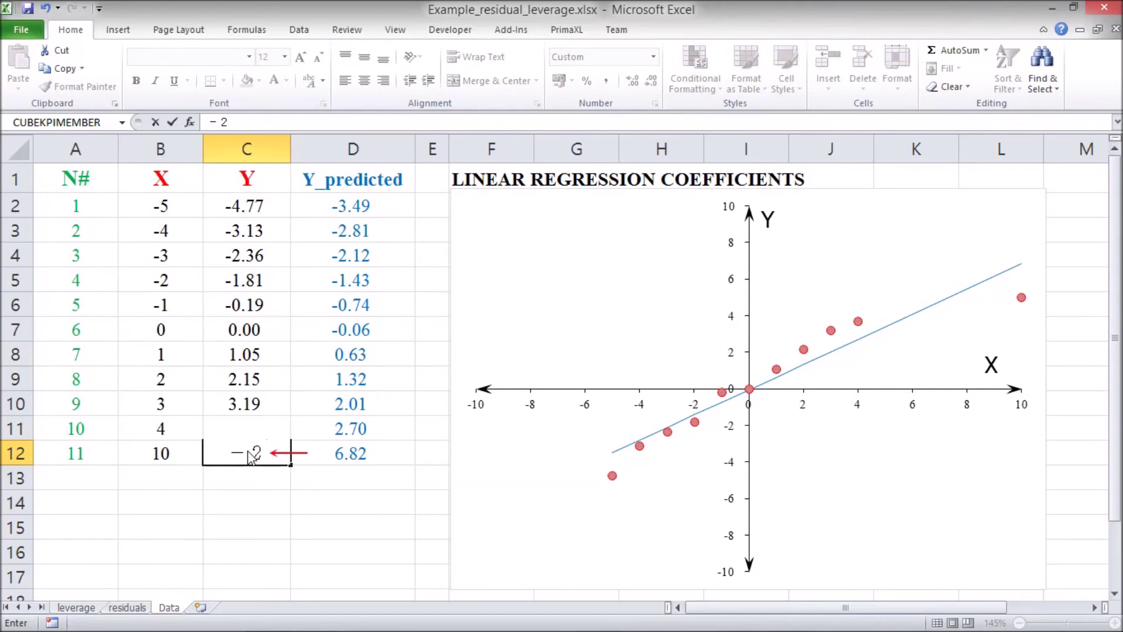
key(Return)
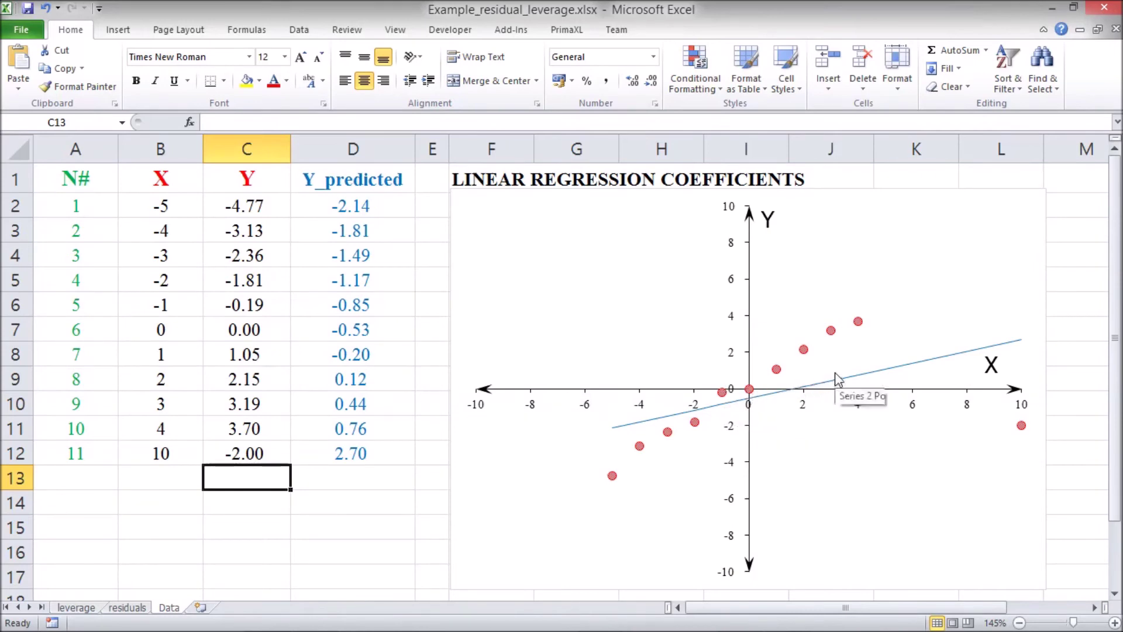
mouse_move(622, 433)
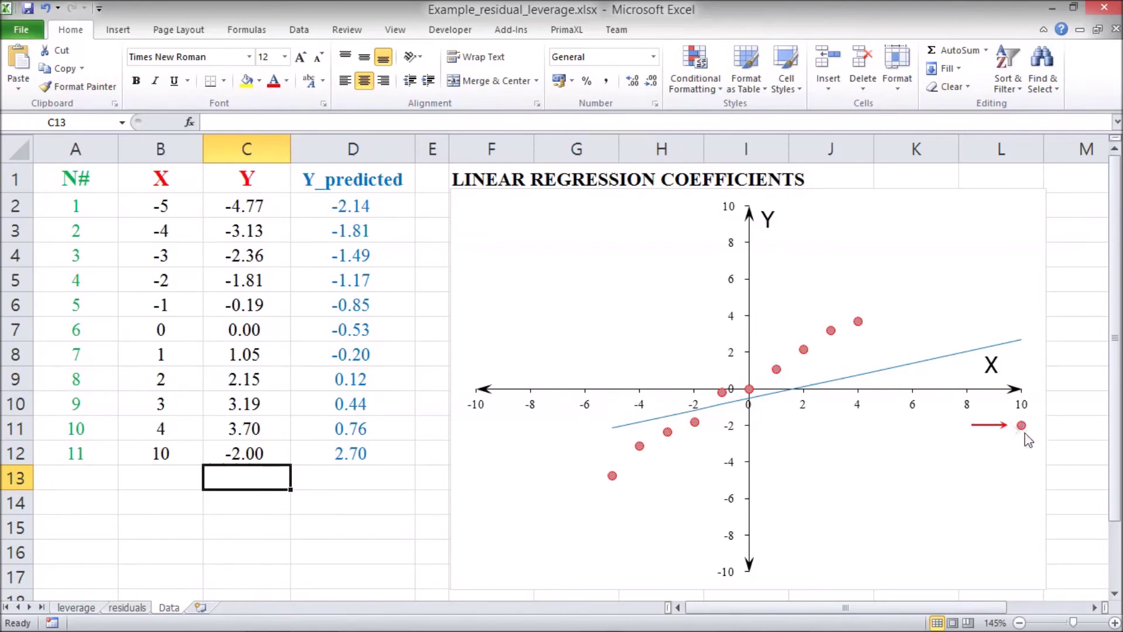
mouse_move(1015, 429)
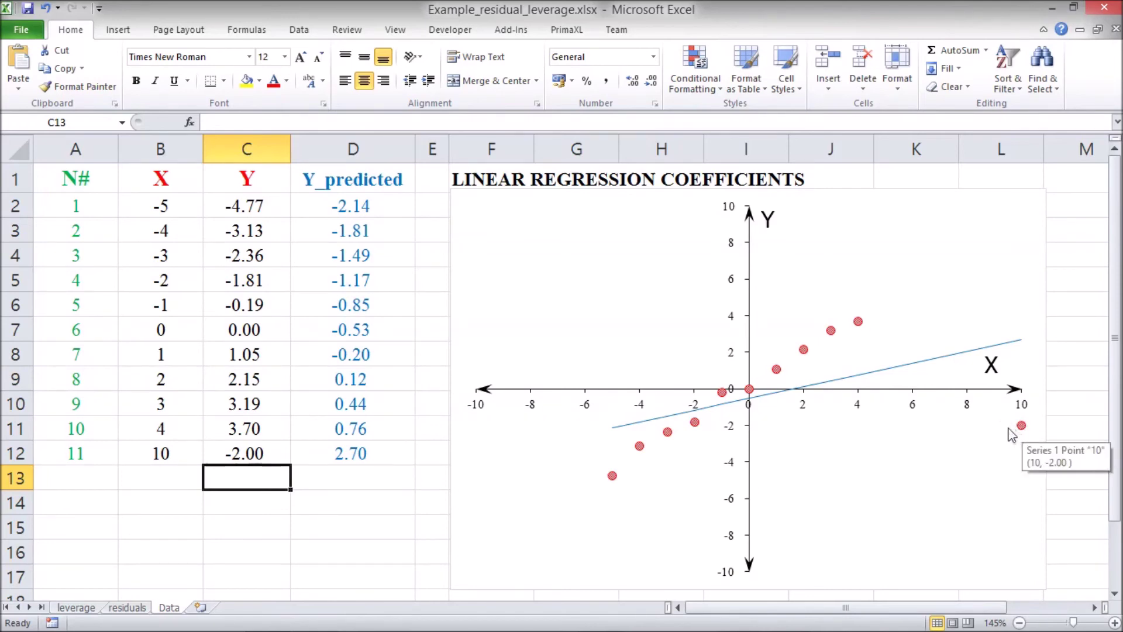
click(69, 607)
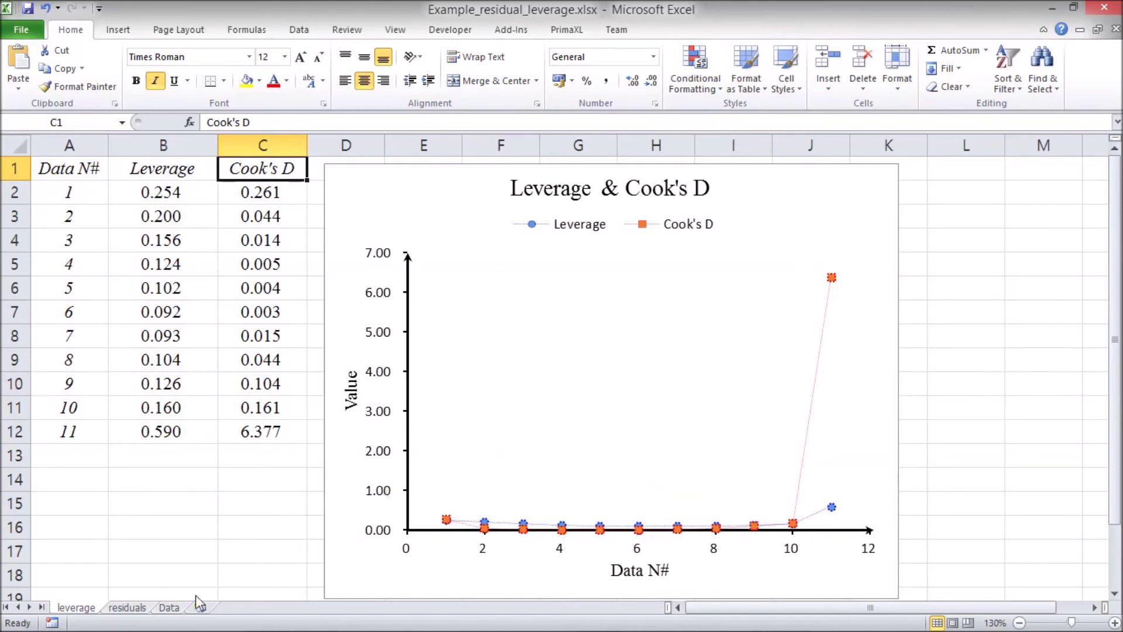
Step: Change the Y value of data point 6 on the Data sheet to 10 and check its Cook's D on the leverage sheet
click(169, 607)
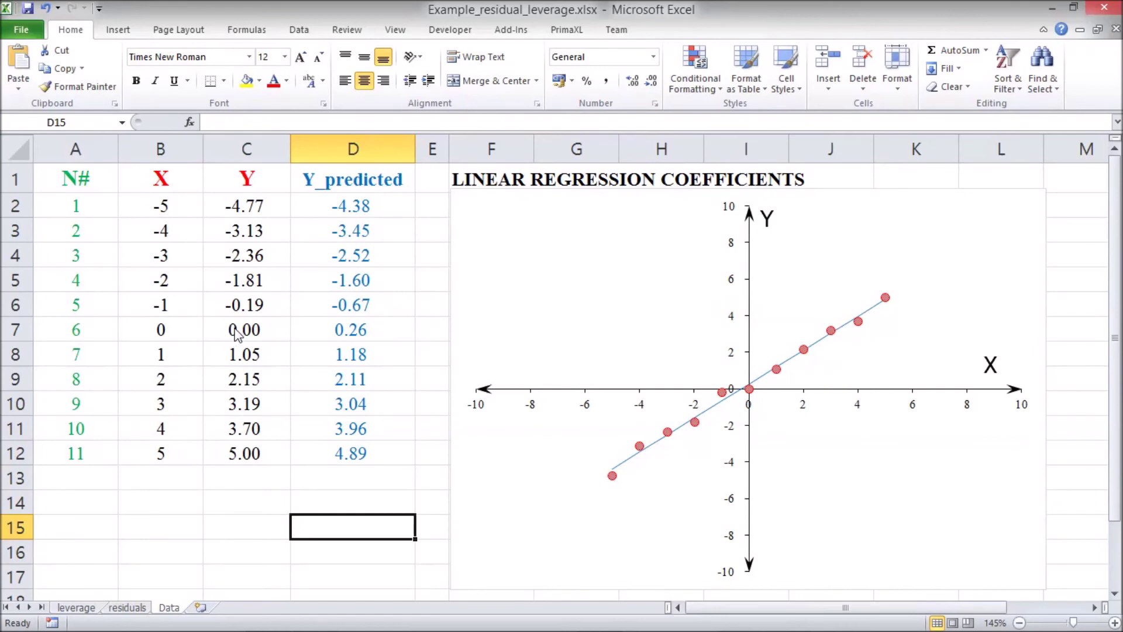
click(198, 333)
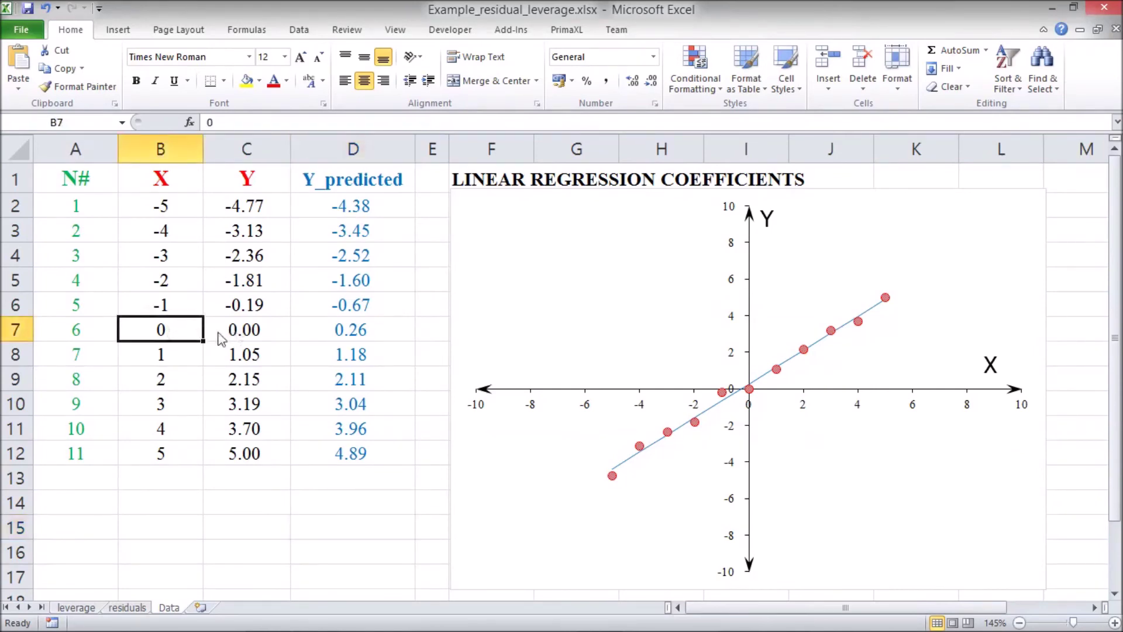
click(245, 337)
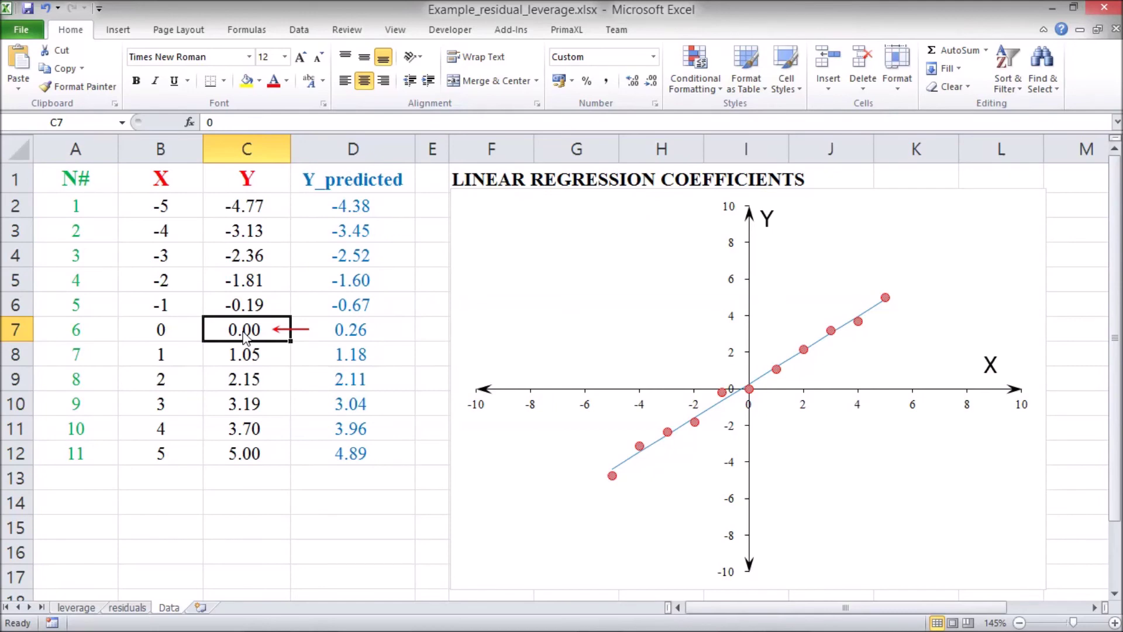
text(10)
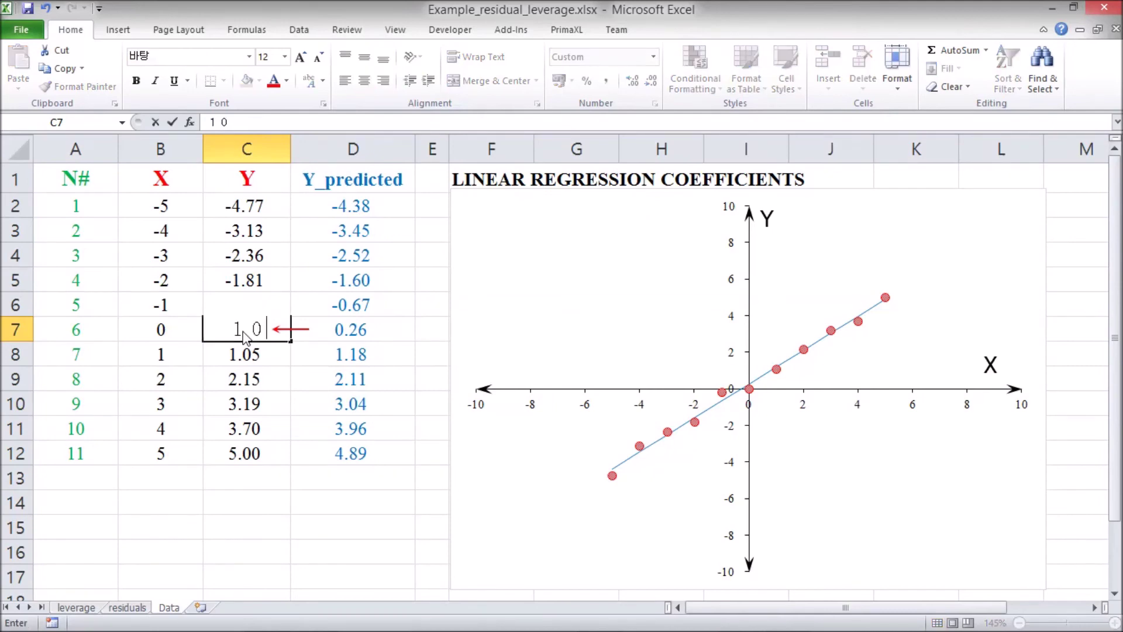
key(Return)
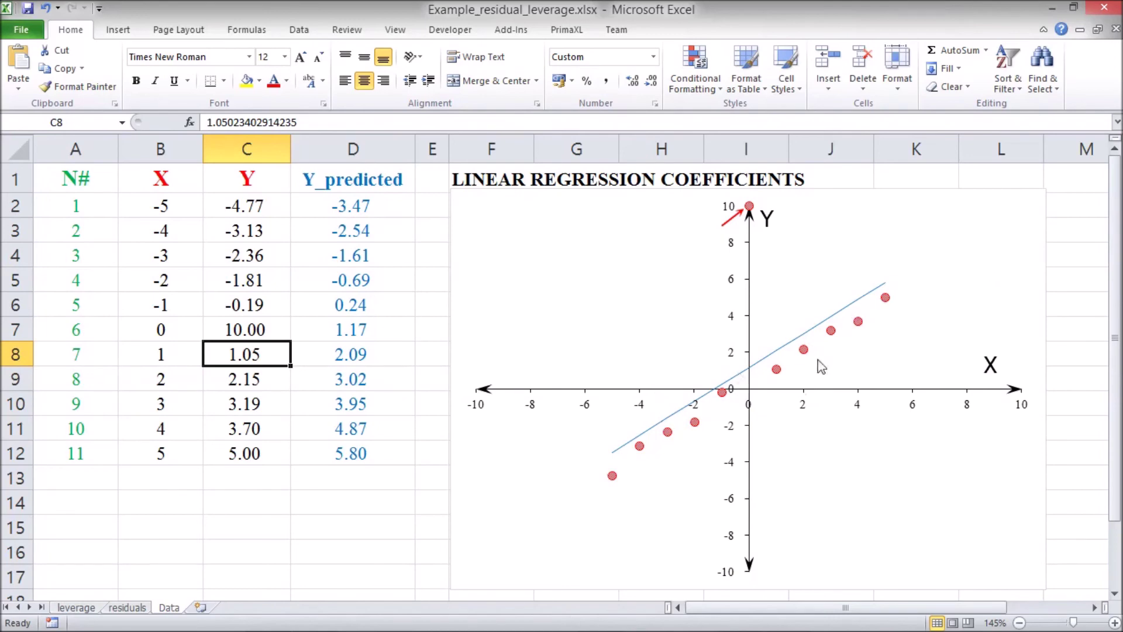
click(76, 607)
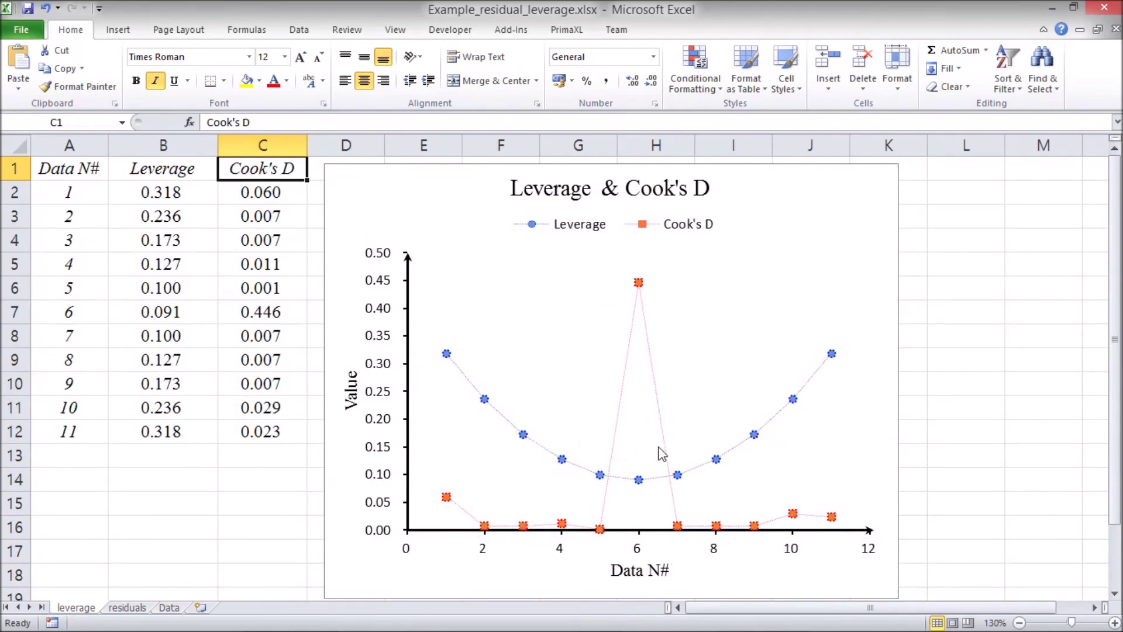
mouse_move(648, 317)
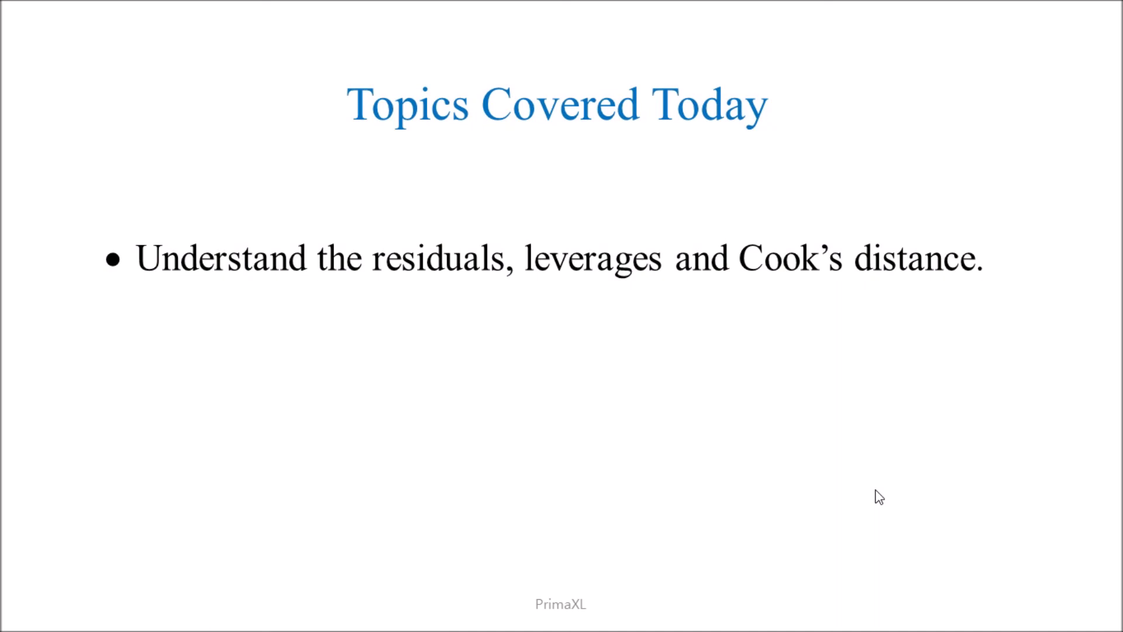
click(879, 496)
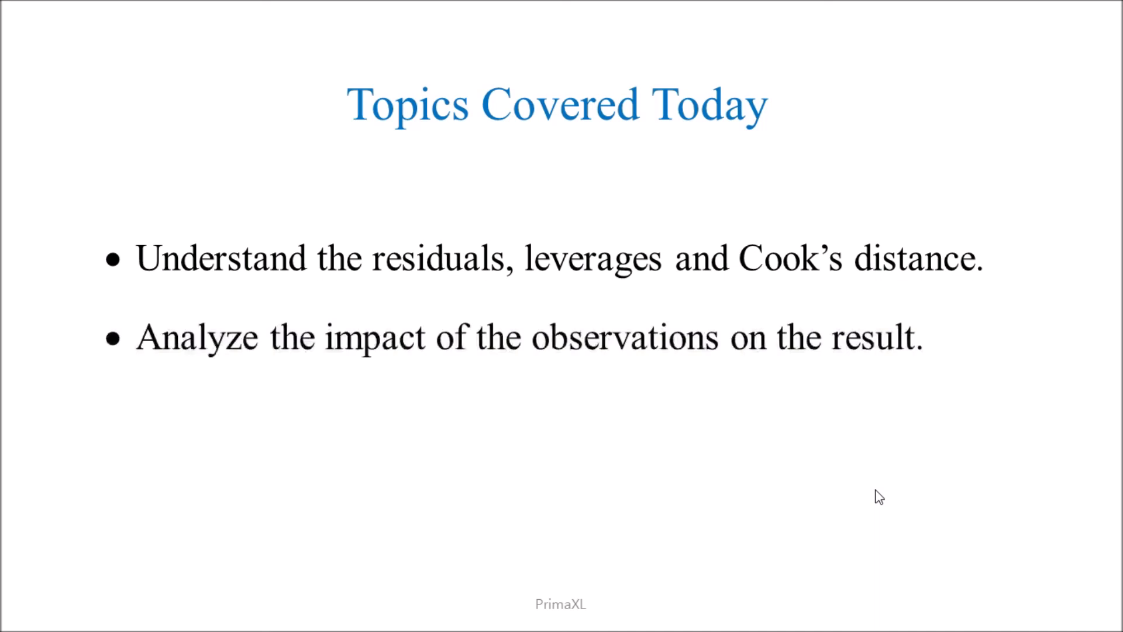